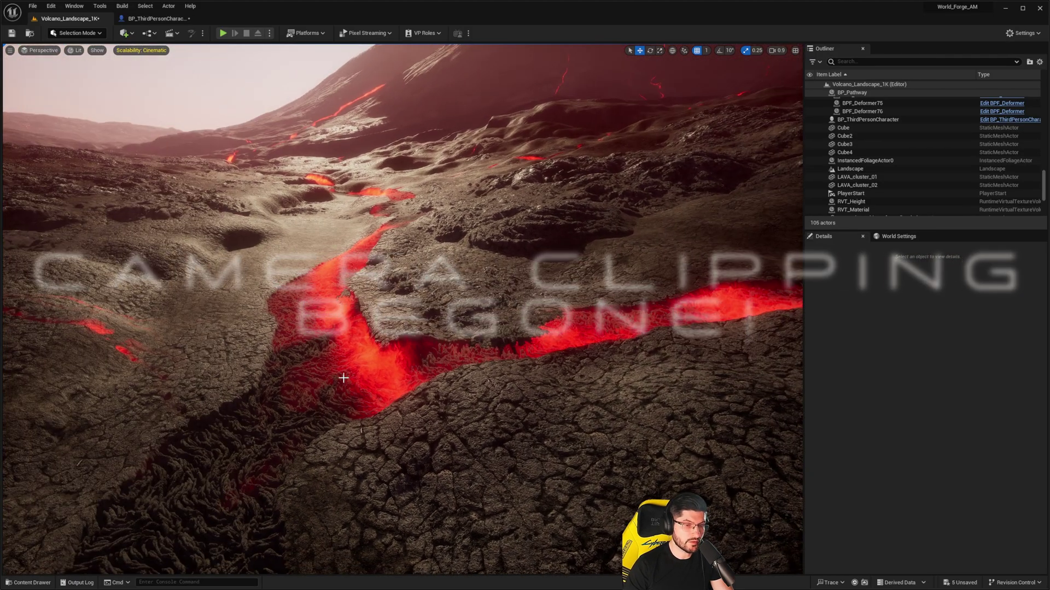
# Look over the volcanic landscape and the lava stream in the level viewport.
pyautogui.moveTo(368, 308); pyautogui.dragTo(431, 376, button='right')
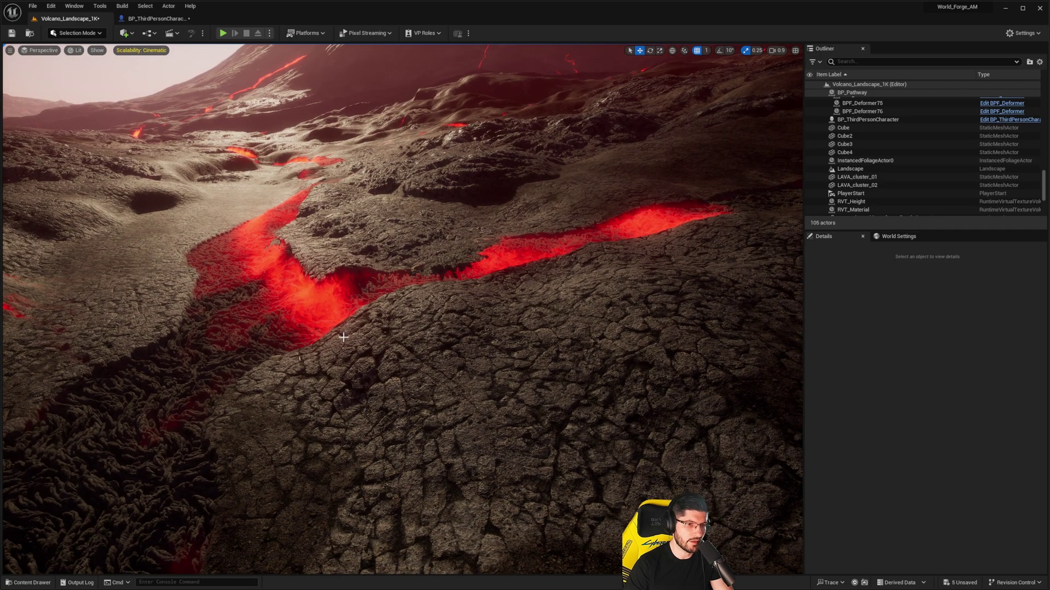
pyautogui.moveTo(343, 338); pyautogui.dragTo(343, 337, button='right')
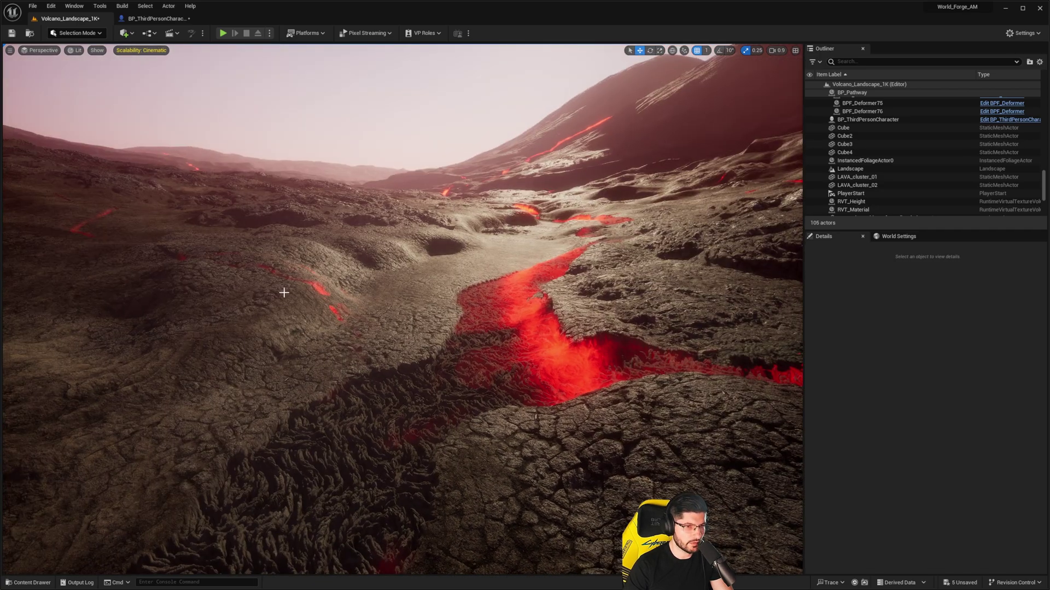
pyautogui.moveTo(232, 312); pyautogui.dragTo(263, 403, button='right')
pyautogui.moveTo(351, 383); pyautogui.dragTo(351, 382, button='right')
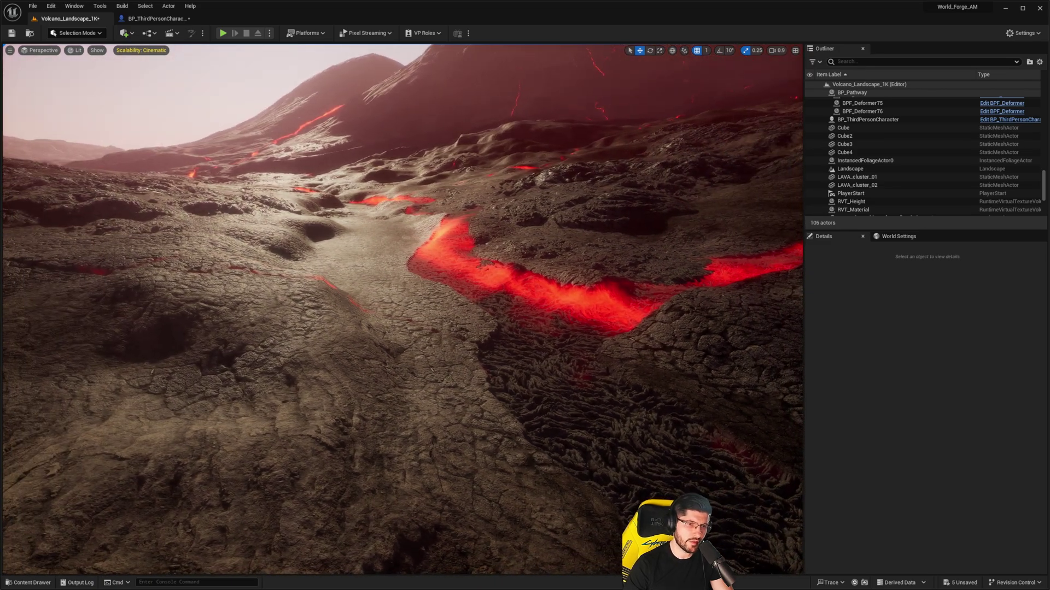
pyautogui.moveTo(178, 301); pyautogui.dragTo(179, 301, button='right')
pyautogui.moveTo(292, 277); pyautogui.dragTo(292, 277, button='right')
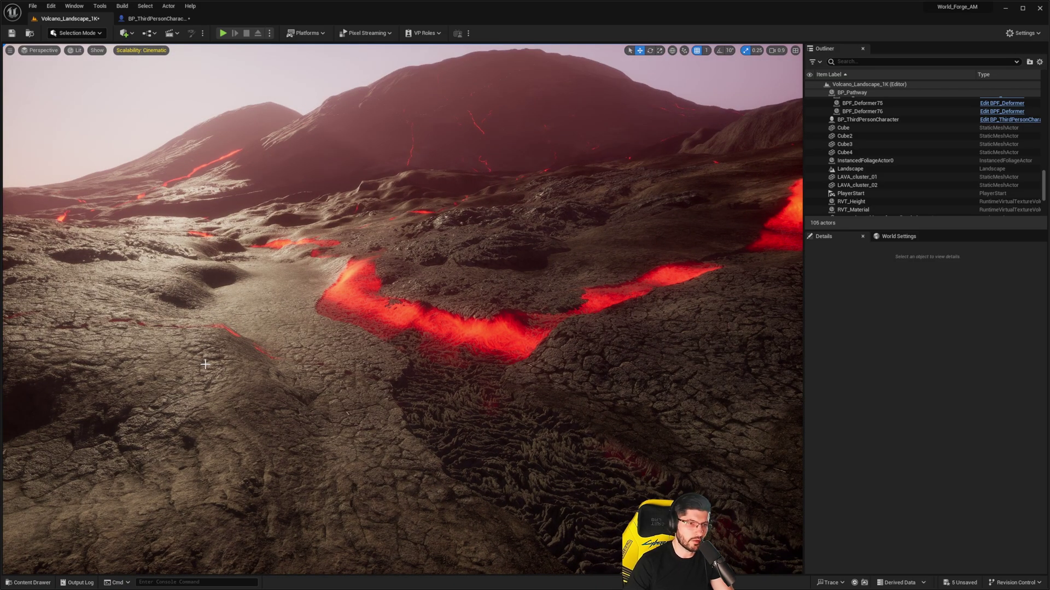
pyautogui.moveTo(361, 329); pyautogui.dragTo(360, 328, button='right')
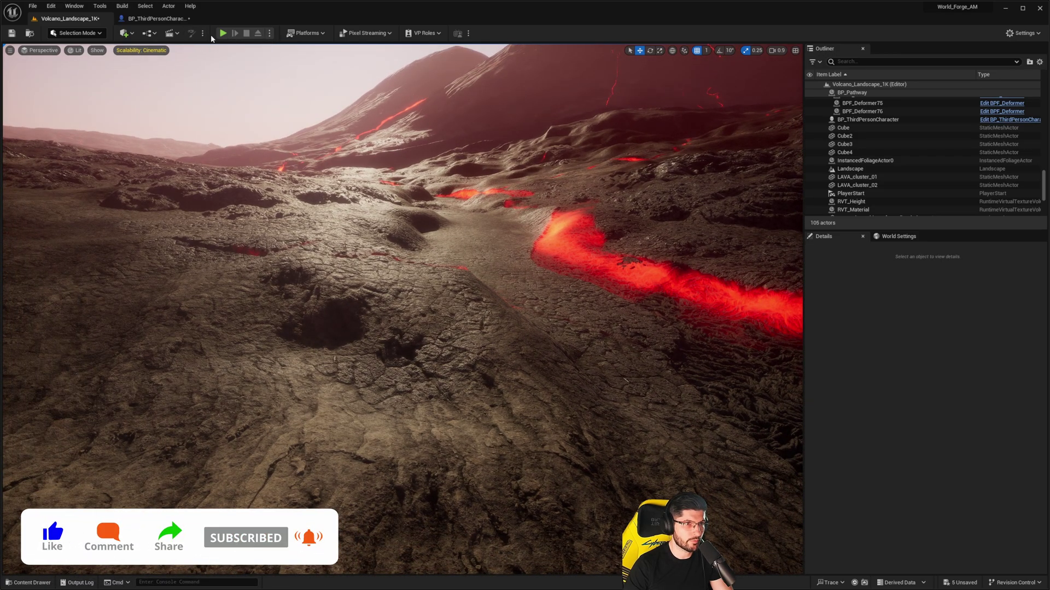
# Playtest the level by running and jumping the third-person character across the lava terrain and slopes, and end the play session.
pyautogui.hotkey('alt', 'p')
pyautogui.press('w')
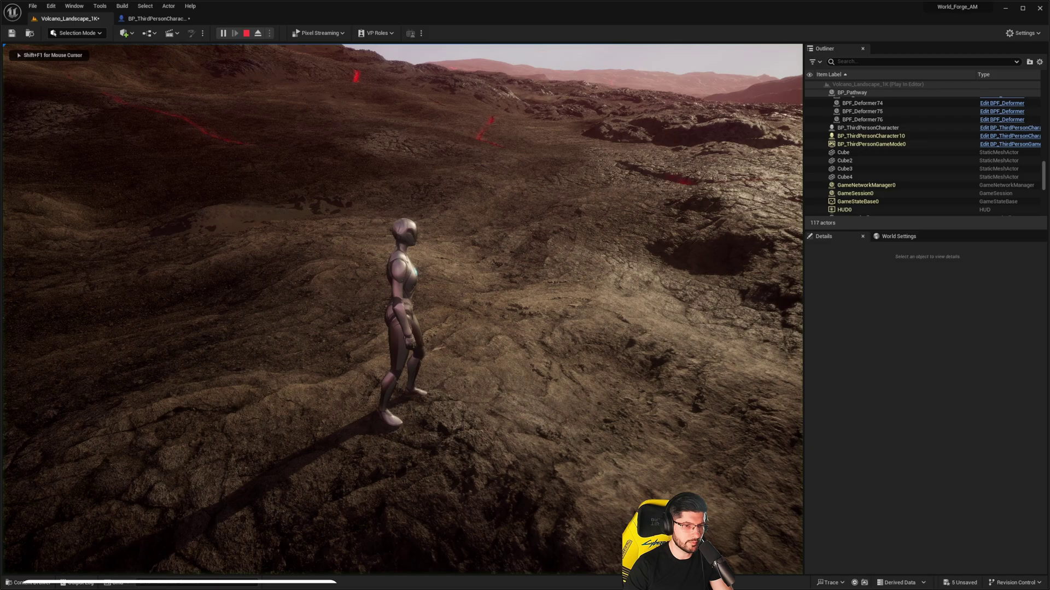
pyautogui.press('d')
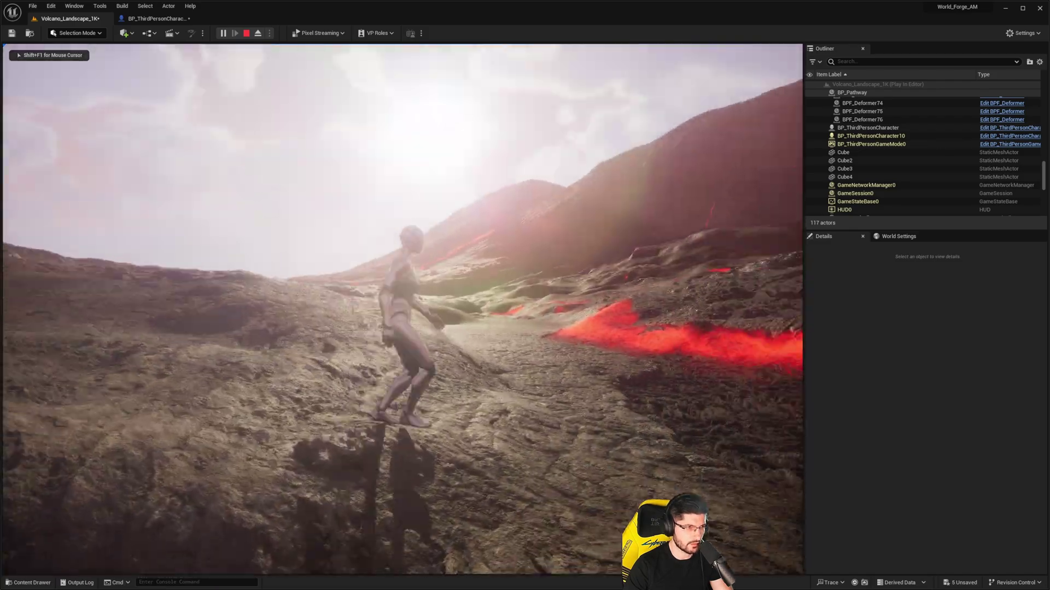
pyautogui.press('d')
pyautogui.press('w')
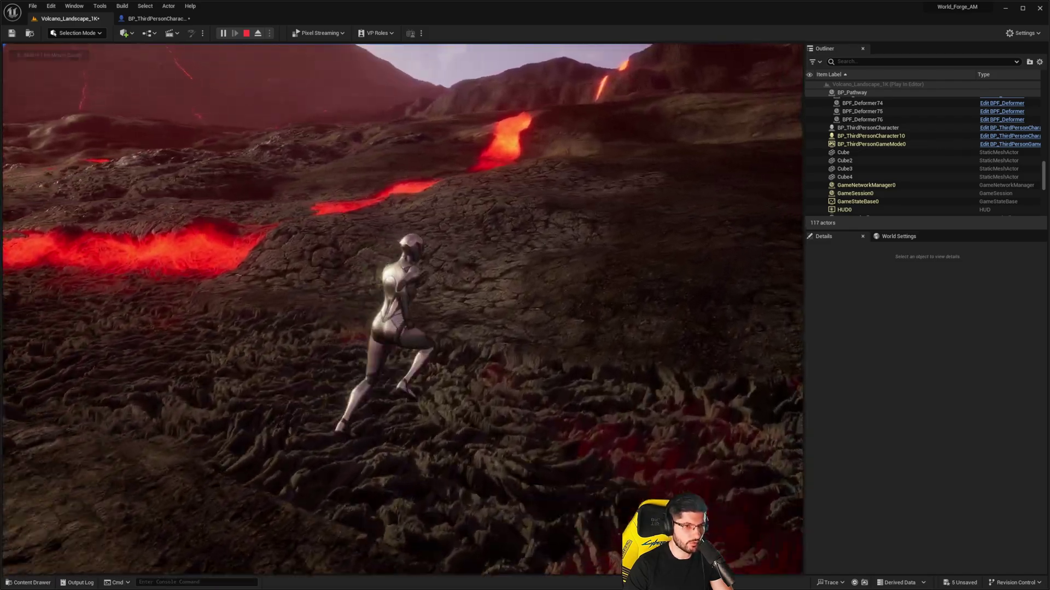
pyautogui.press('d')
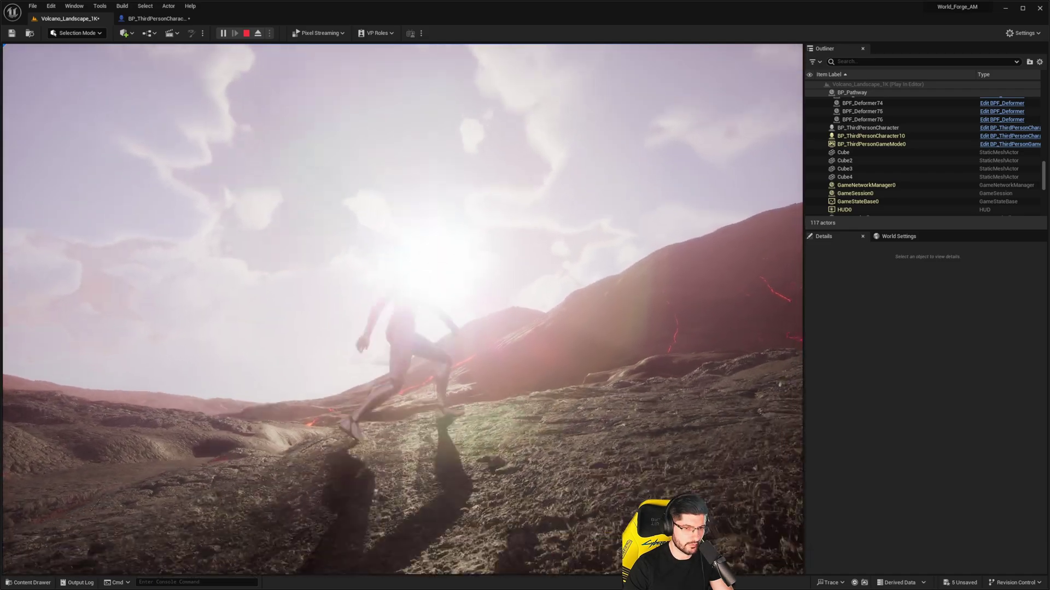
pyautogui.press('w')
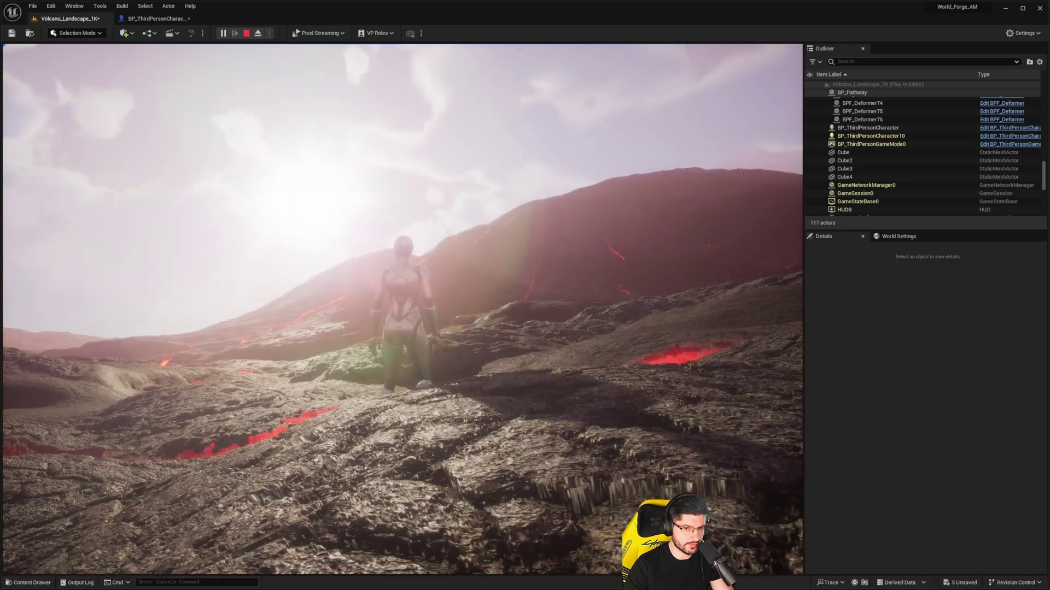
pyautogui.press('w')
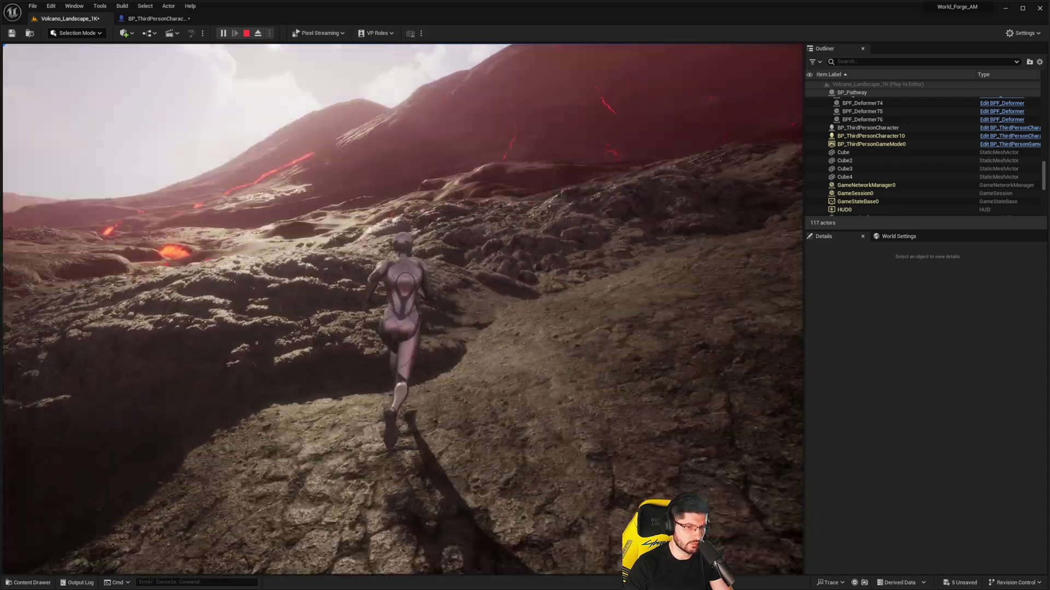
pyautogui.press('w')
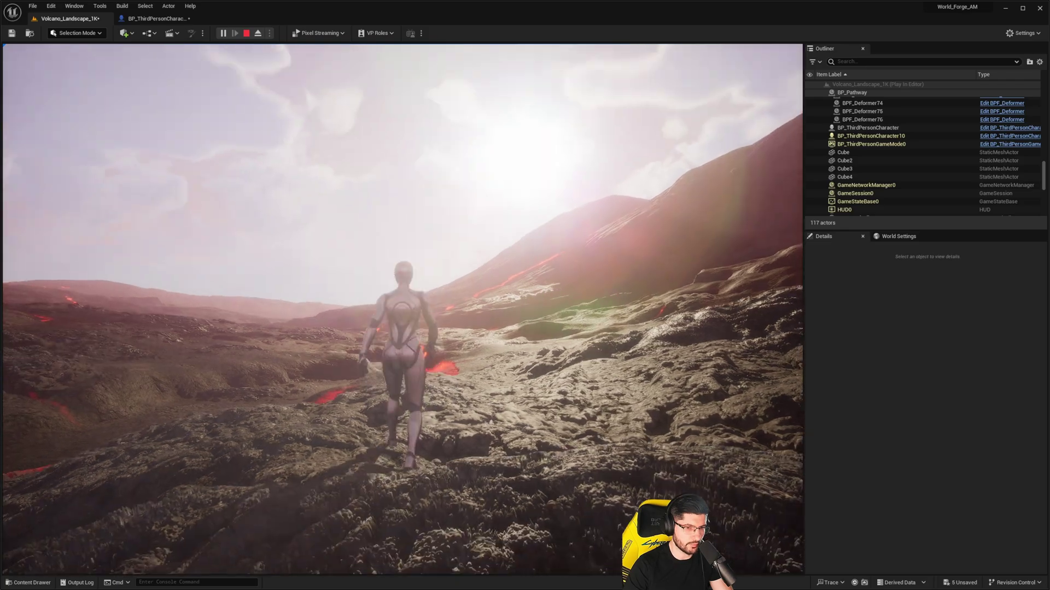
pyautogui.press('w')
pyautogui.press('space')
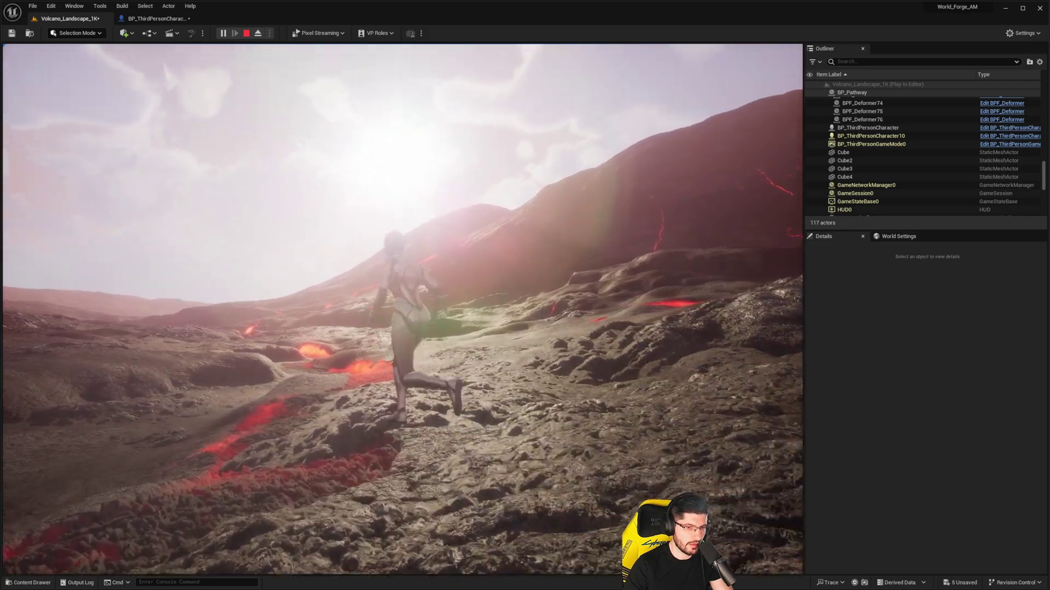
pyautogui.press('w')
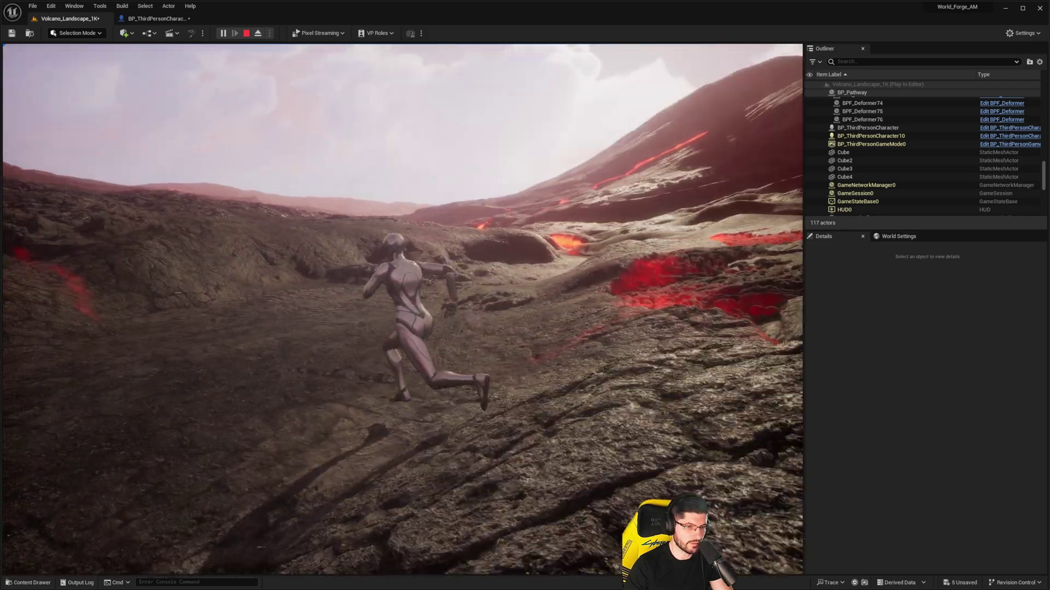
pyautogui.press('w')
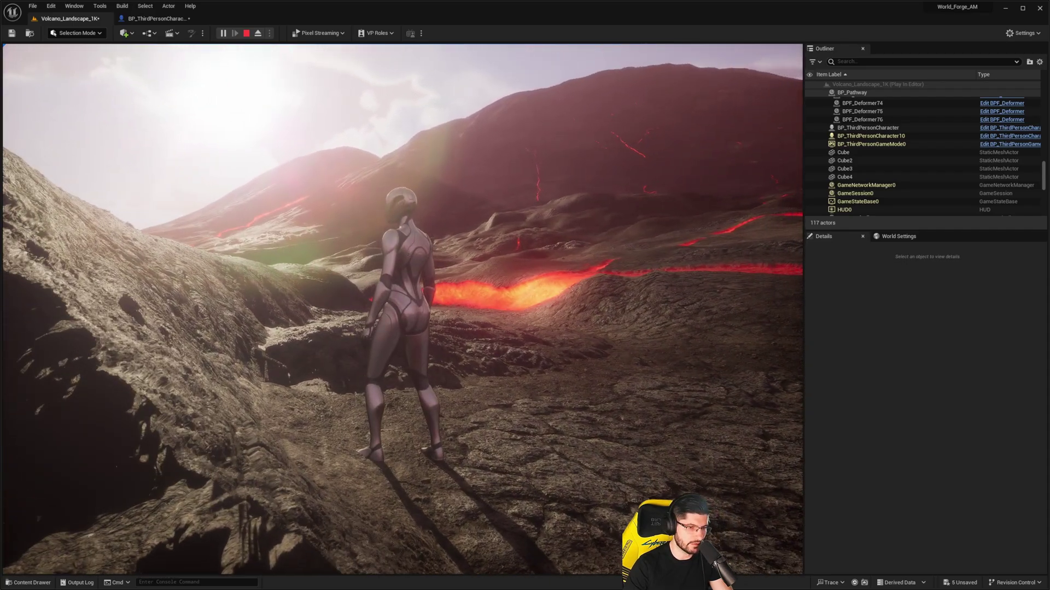
pyautogui.press('w')
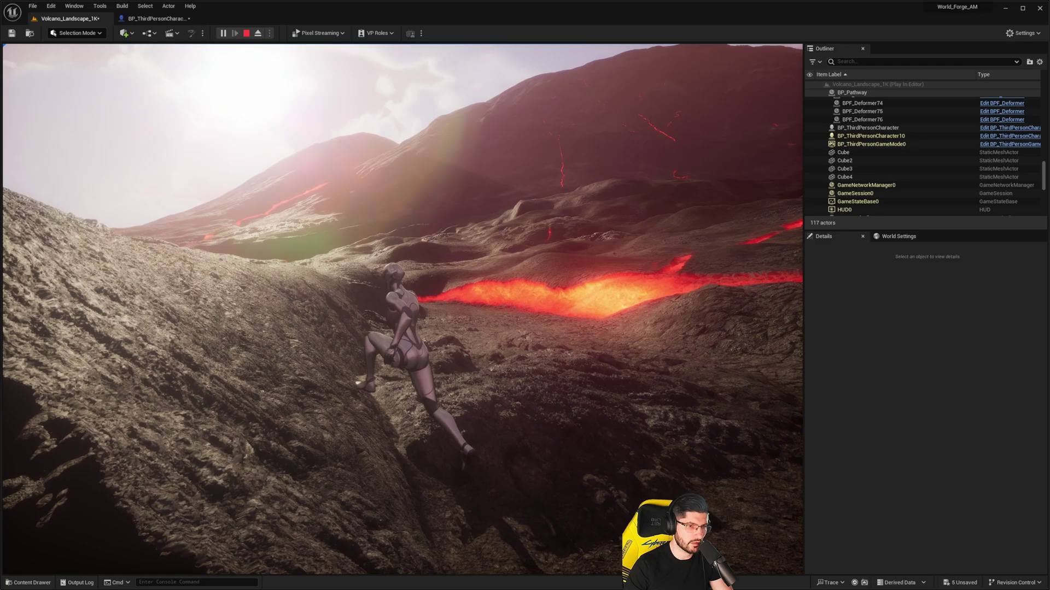
pyautogui.press('w')
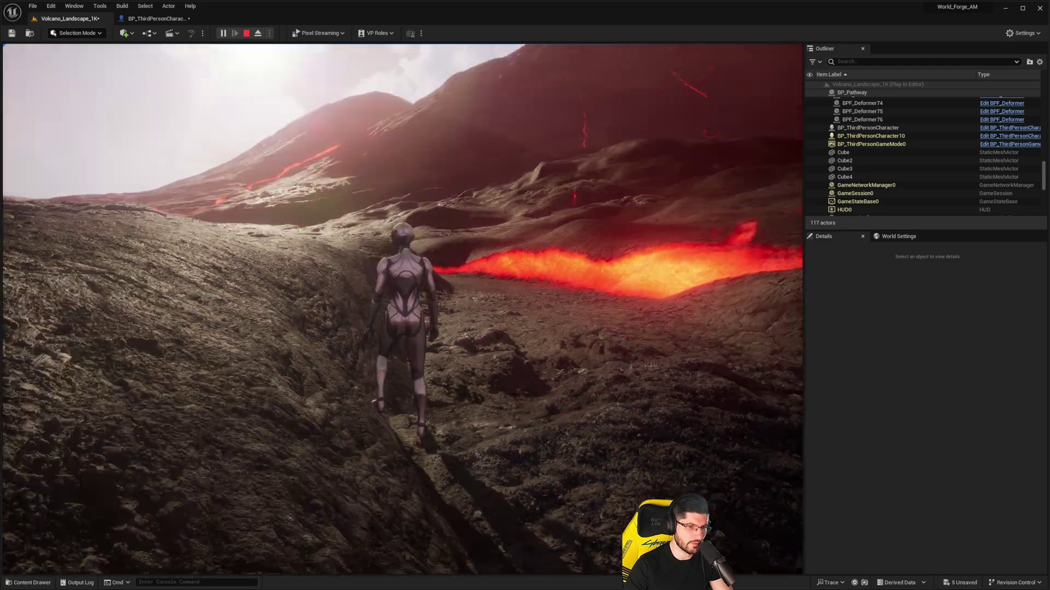
pyautogui.press('w')
pyautogui.press('d')
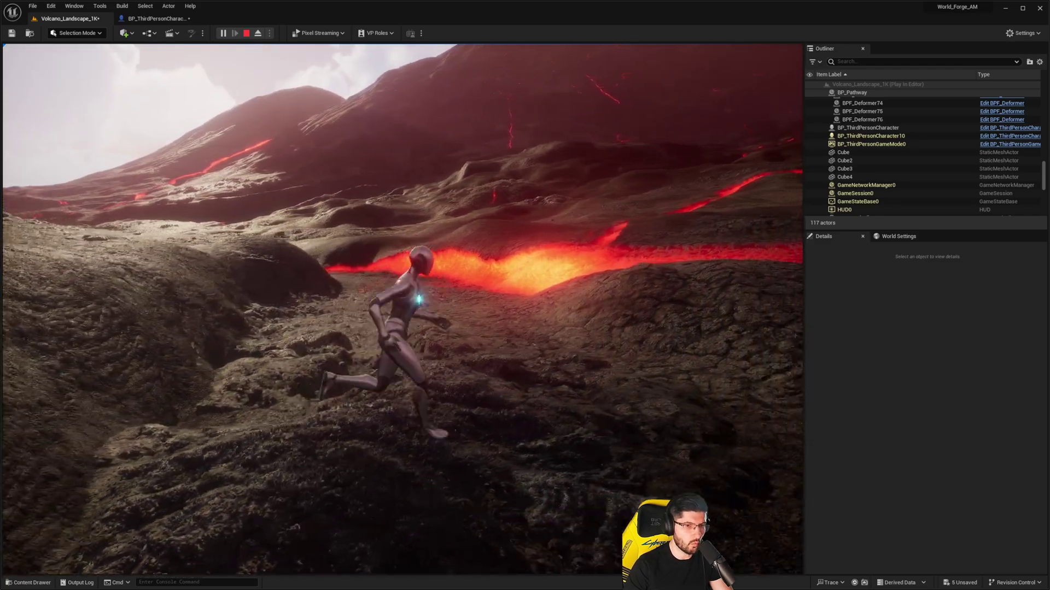
pyautogui.press('d')
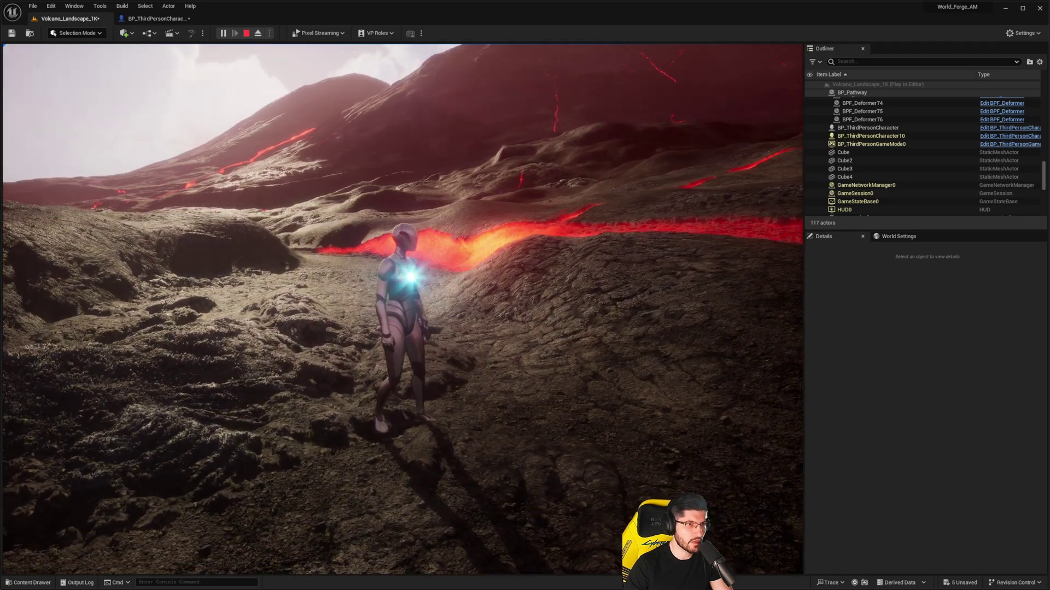
pyautogui.press('w')
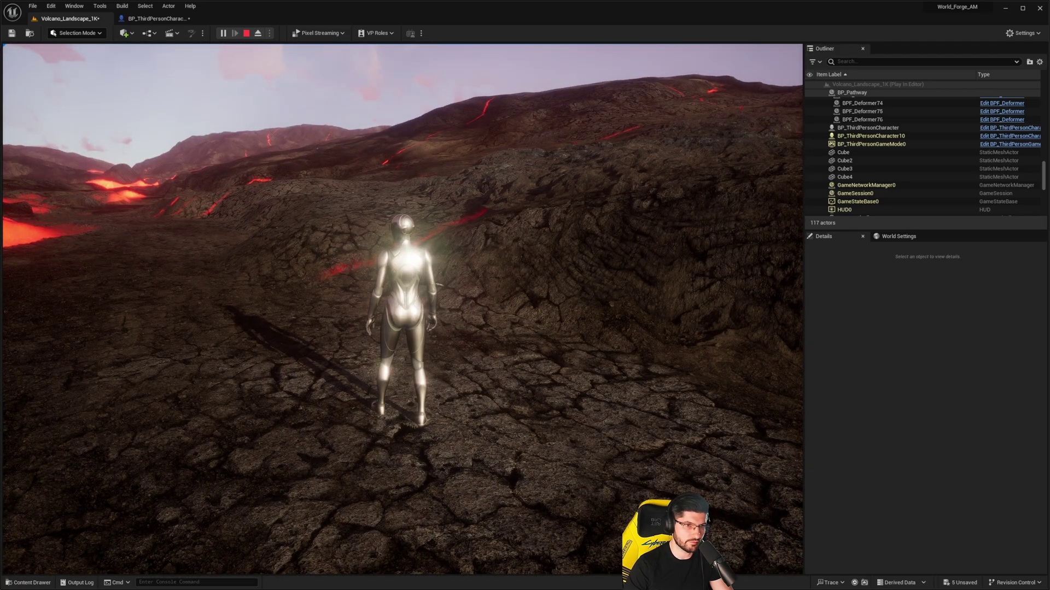
pyautogui.press('w')
pyautogui.press('Escape')
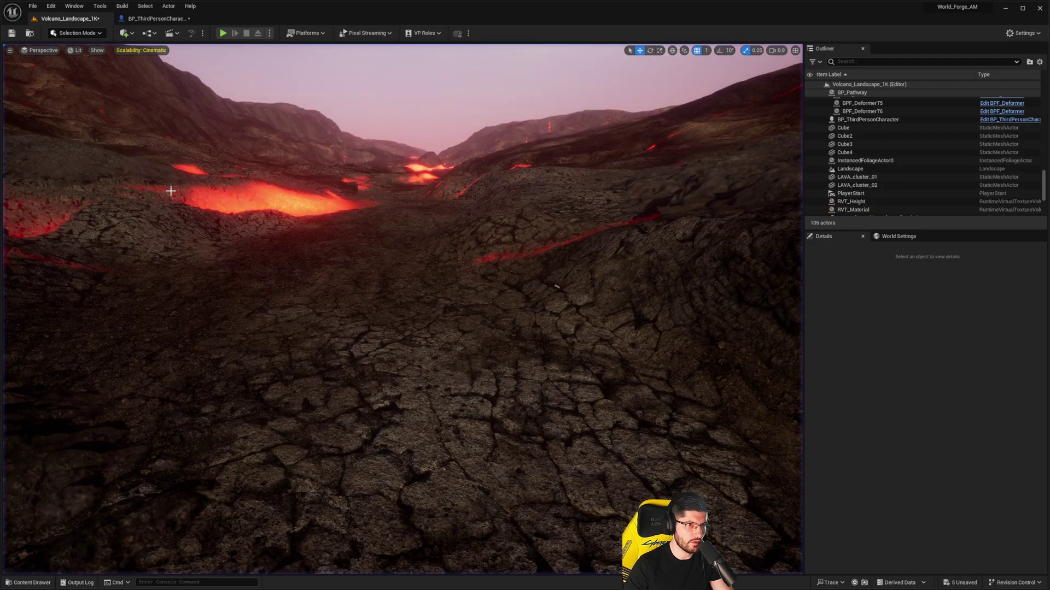
# Switch to the BP_ThirdPersonCharacter blueprint and look over the node groups in its Event Graph.
pyautogui.click(151, 22)
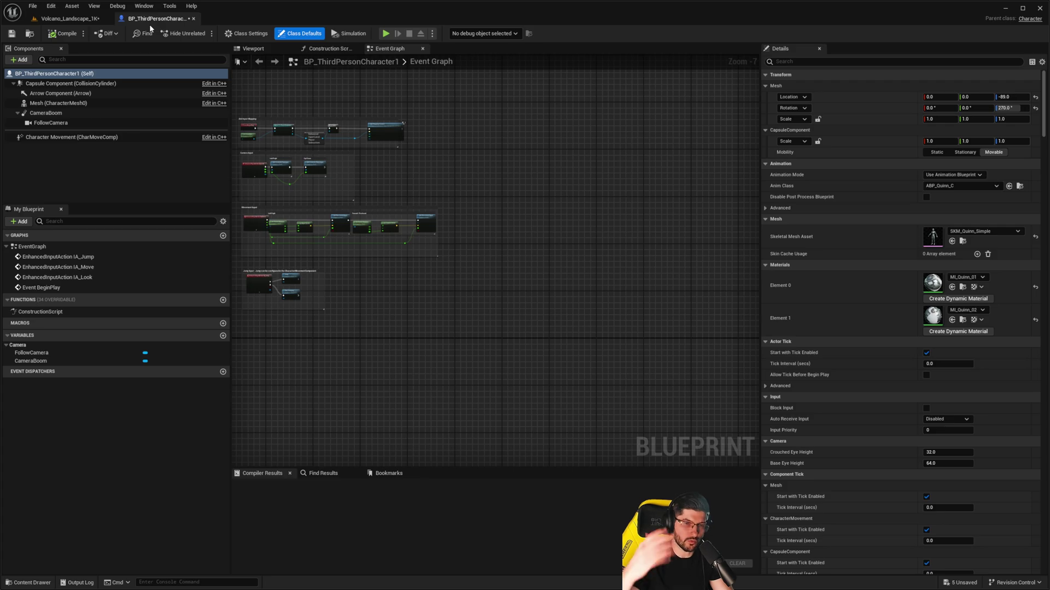
pyautogui.scroll(3, 402, 218)
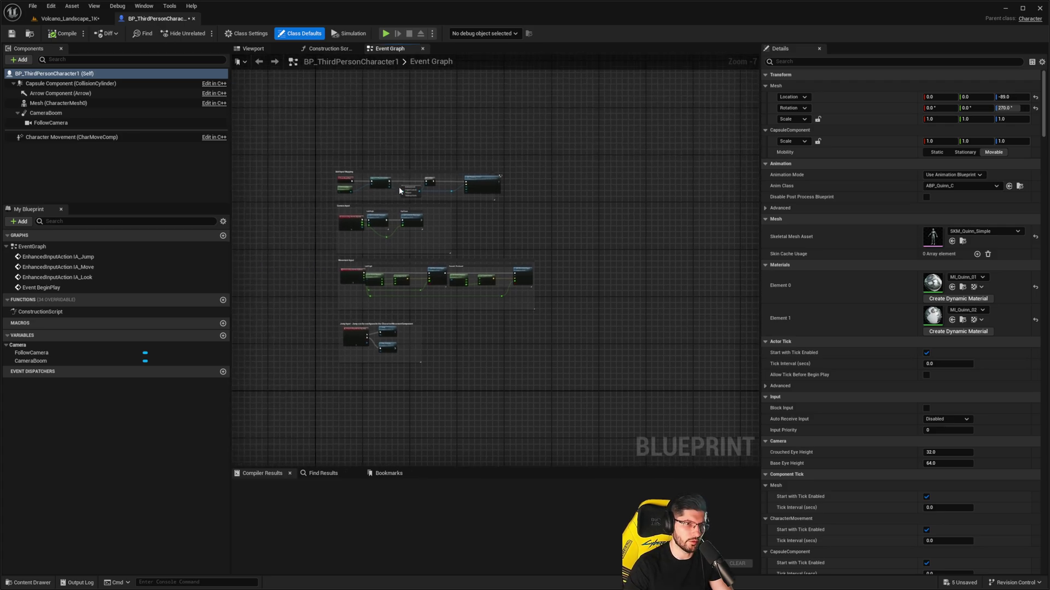
pyautogui.moveTo(403, 224); pyautogui.dragTo(417, 187, button='right')
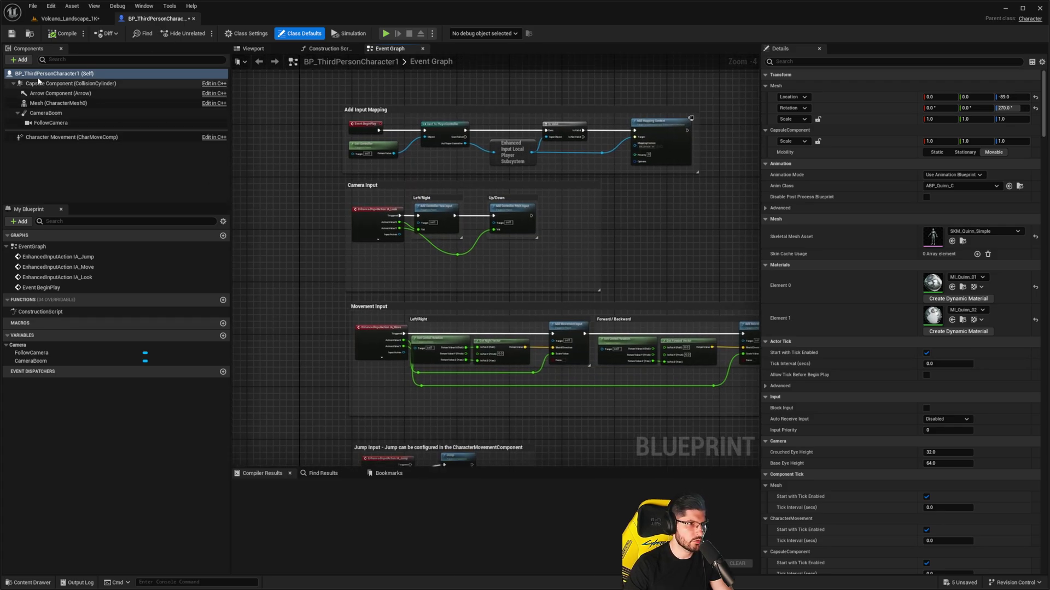
# Inspect the CameraBoom, FollowCamera and Mesh components, and show the character with the CameraBoom selected in the blueprint's 3D view.
pyautogui.click(48, 113)
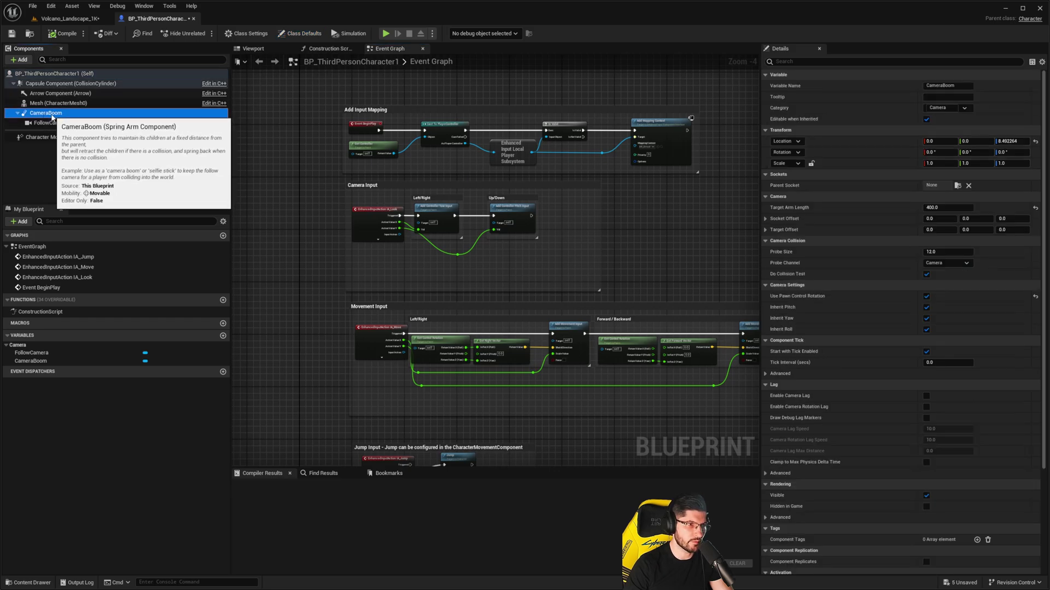
pyautogui.click(52, 124)
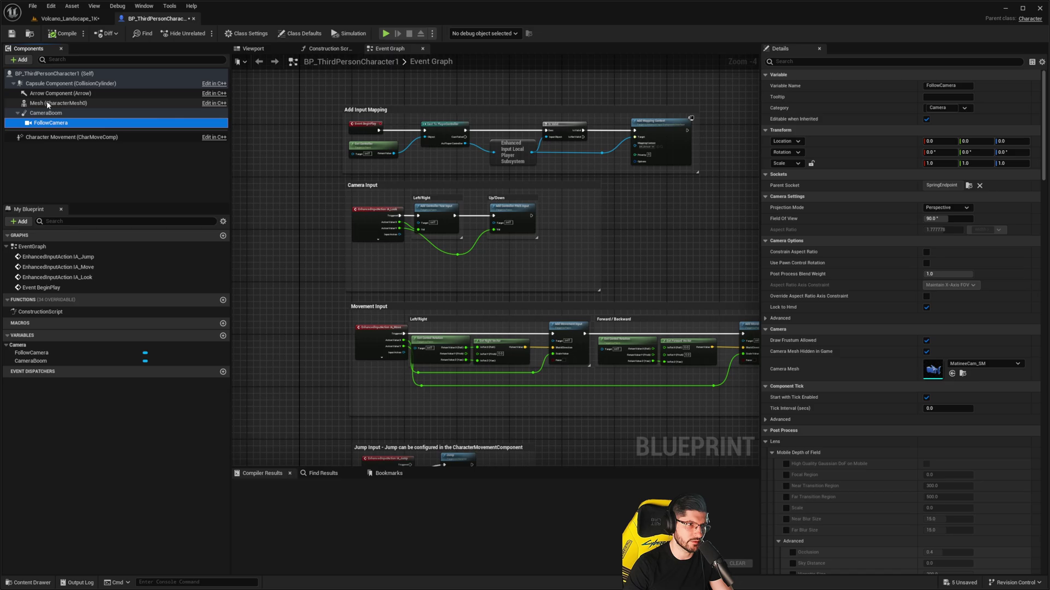
pyautogui.click(50, 104)
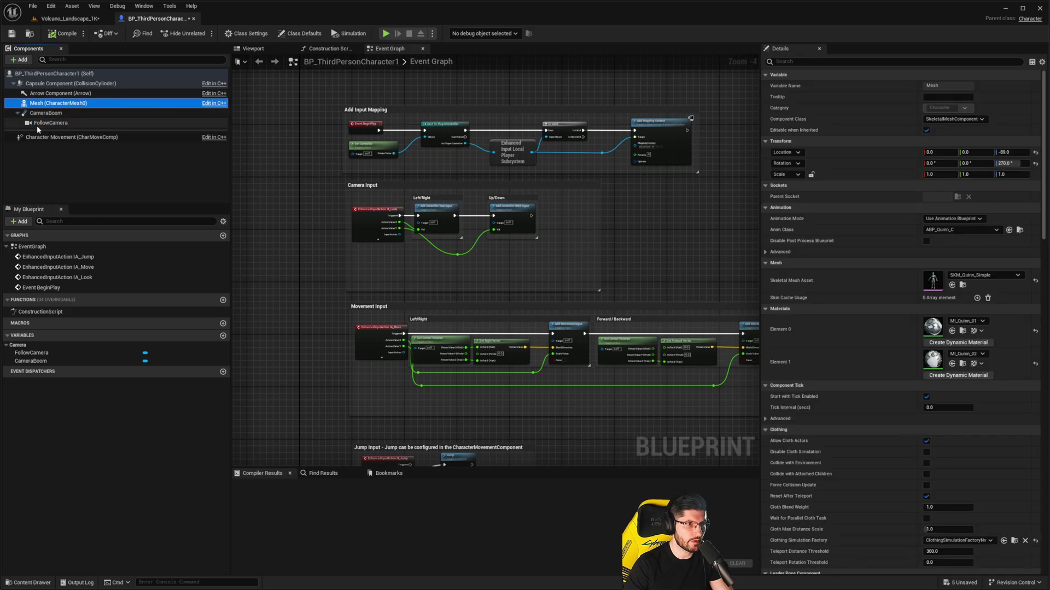
pyautogui.click(56, 113)
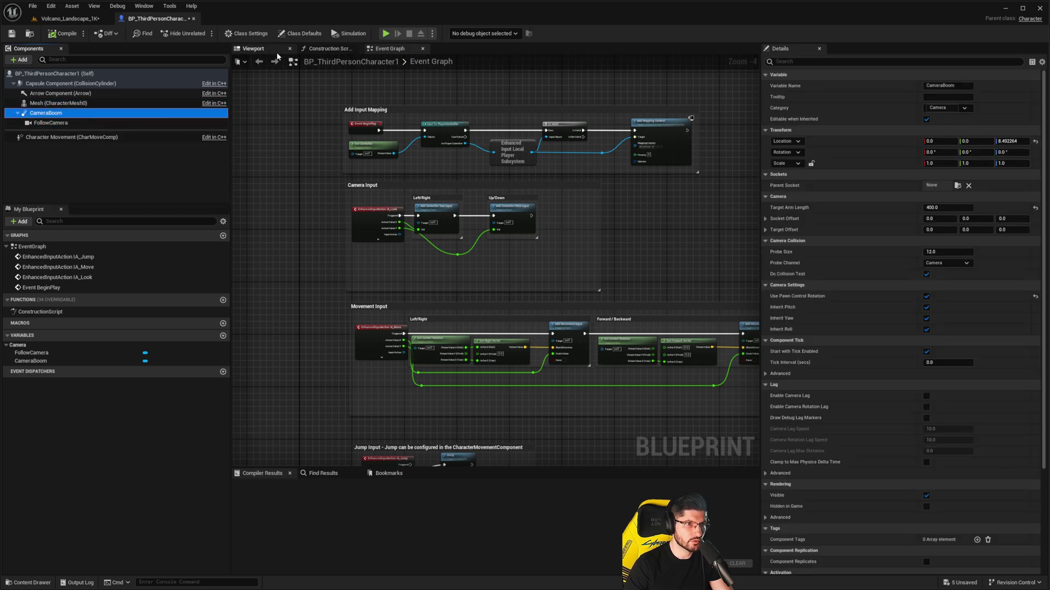
pyautogui.click(253, 49)
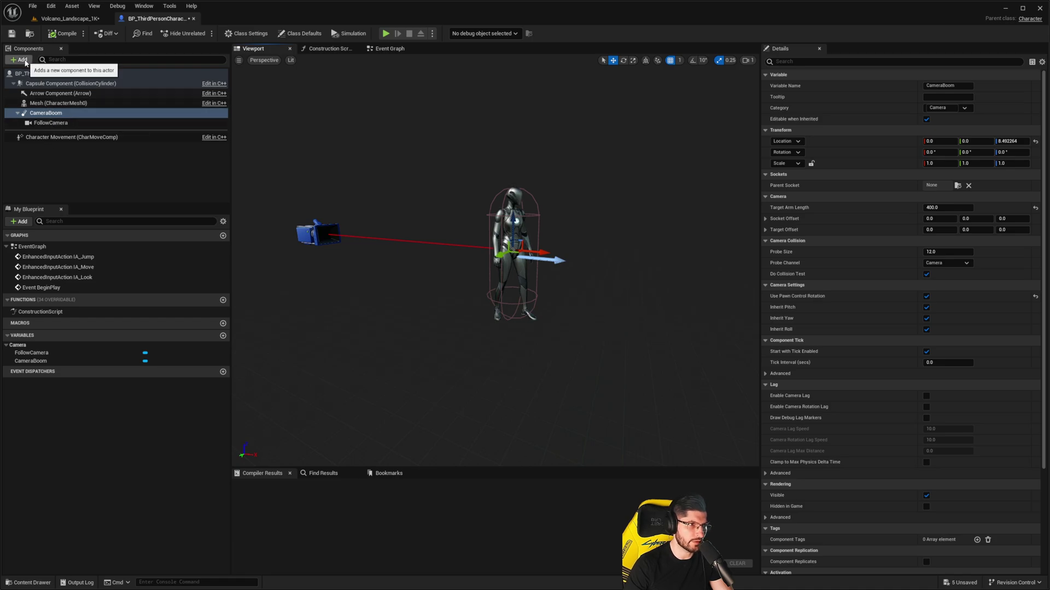
# Search the addable components for "spring" to find the Spring Arm, and close the list without adding anything.
pyautogui.click(20, 60)
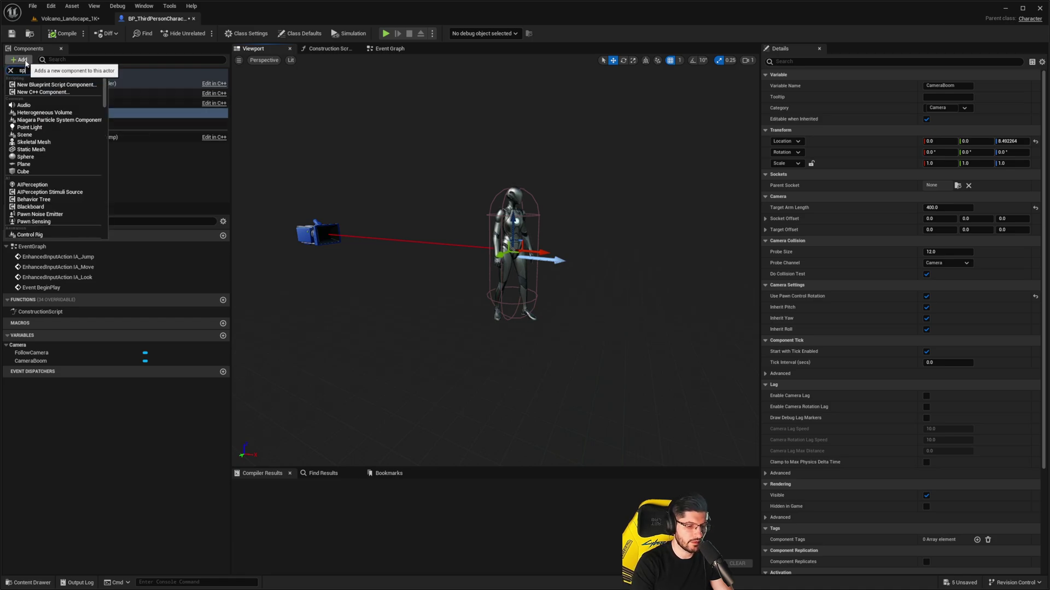
pyautogui.write('spring')
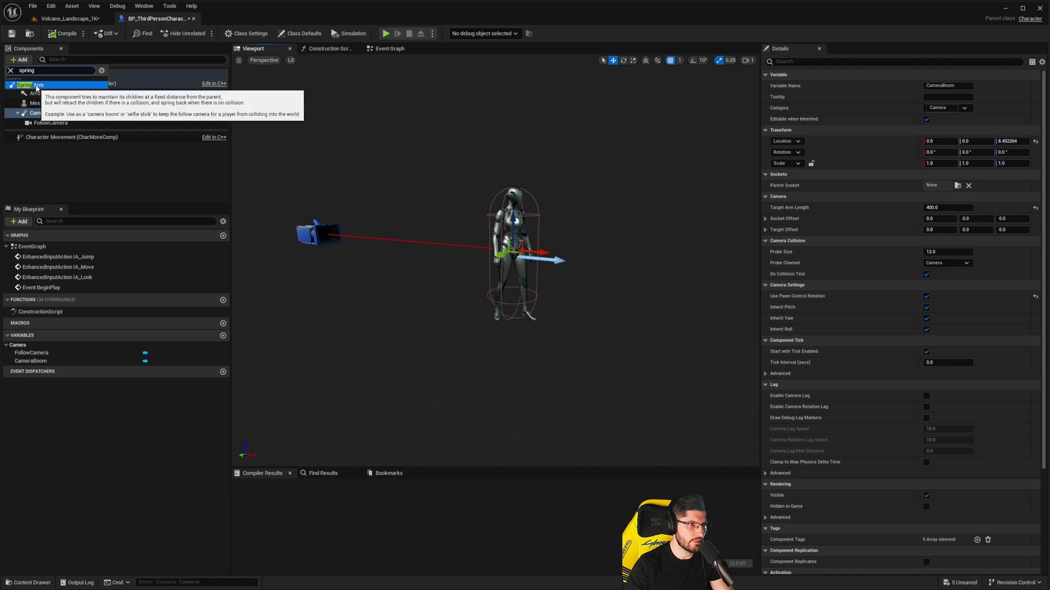
pyautogui.click(80, 159)
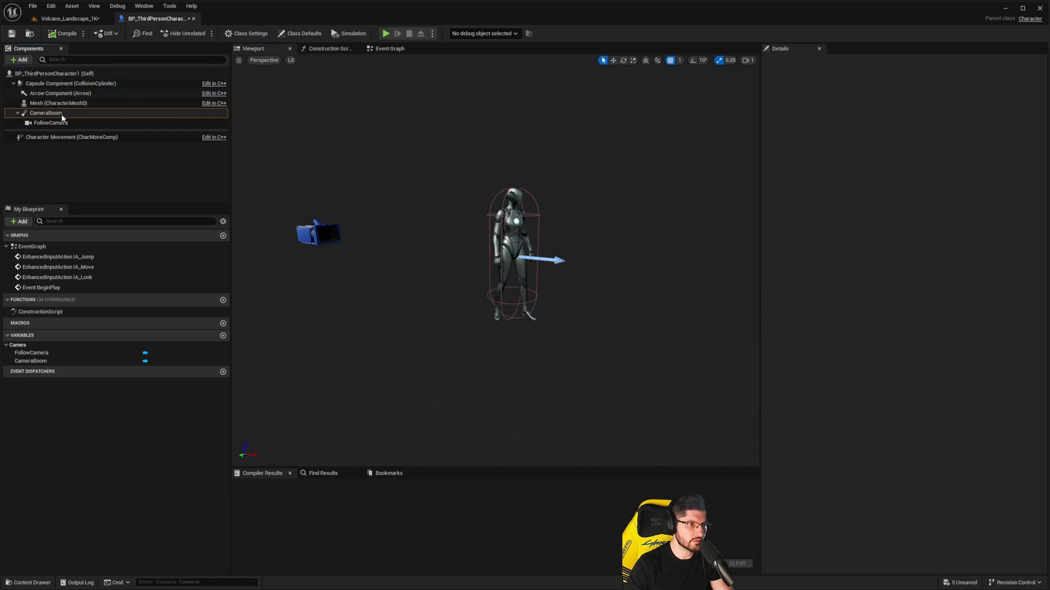
# Try attaching the FollowCamera to the Mesh component, and return it under the CameraBoom.
pyautogui.click(61, 114)
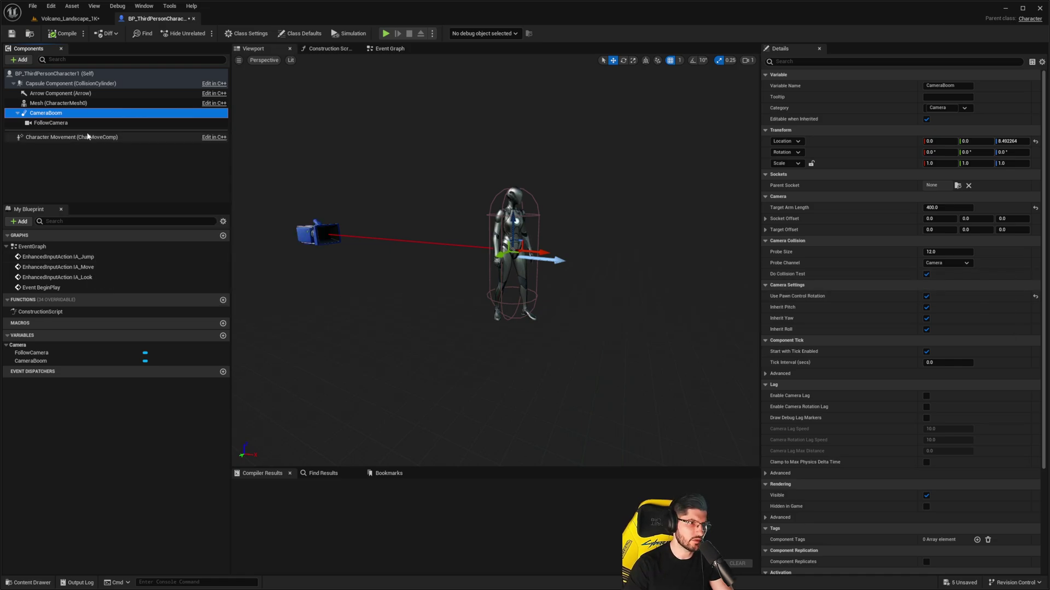
pyautogui.moveTo(53, 127); pyautogui.dragTo(57, 105)
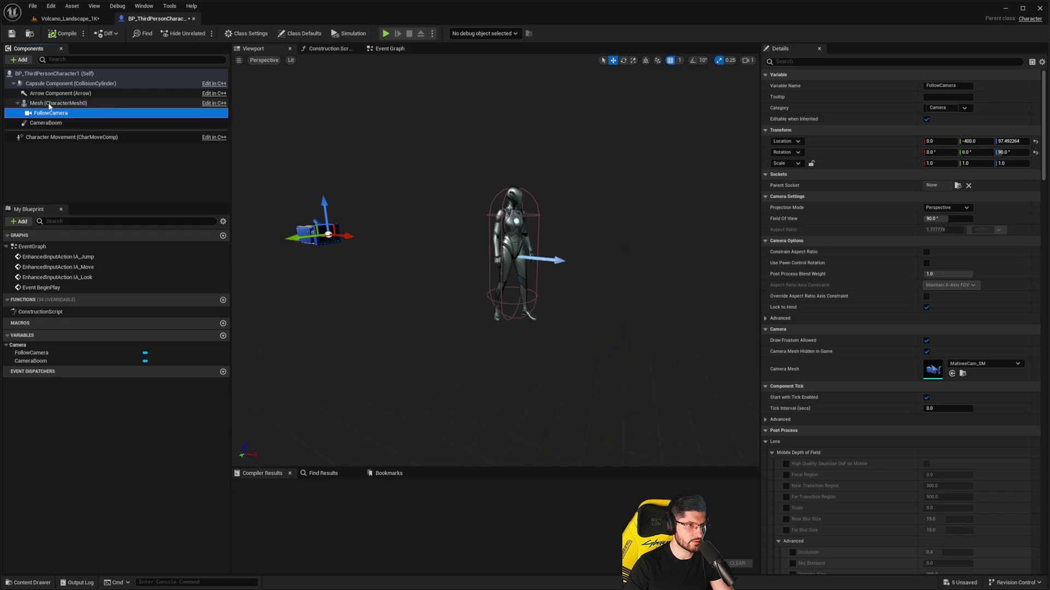
pyautogui.moveTo(46, 114); pyautogui.dragTo(62, 122)
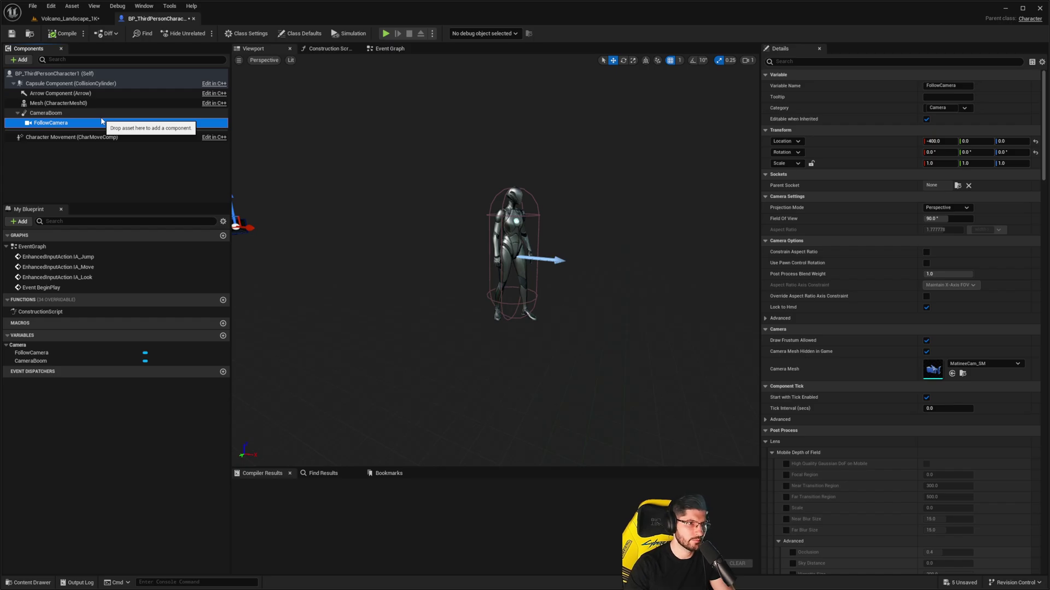
# Filter the details of the BP_ThirdPersonCharacter root by "yaw" to check Use Controller Rotation Yaw, and clear the filter.
pyautogui.click(69, 73)
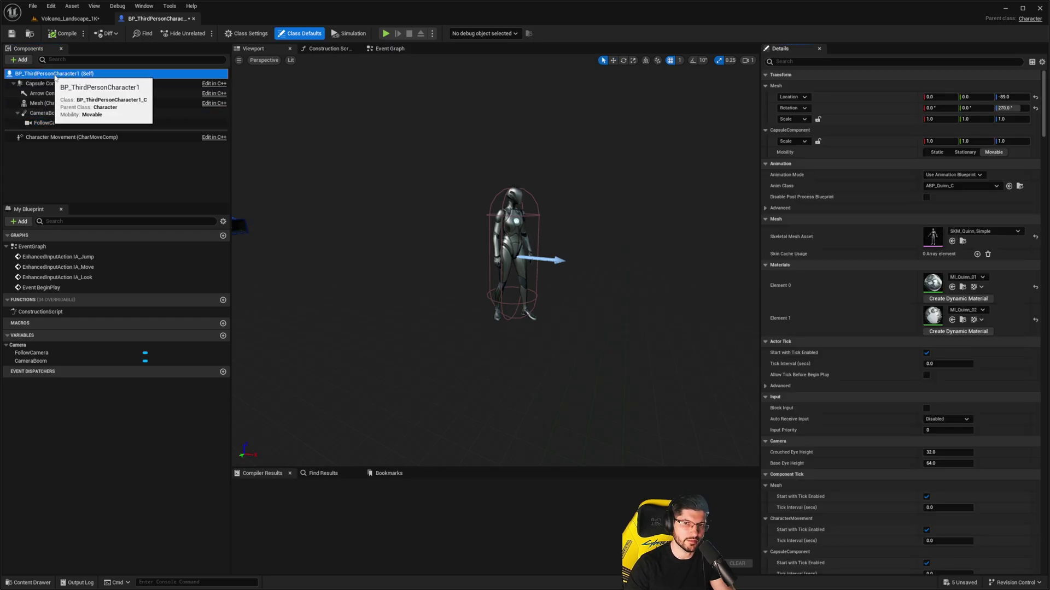
pyautogui.click(828, 61)
pyautogui.write('yaw')
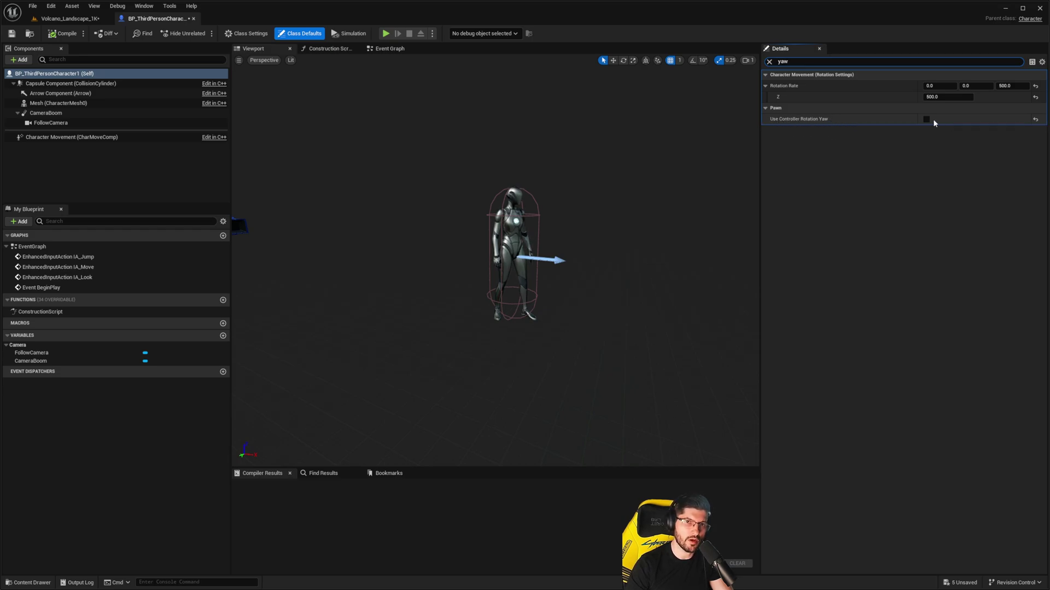
pyautogui.click(769, 62)
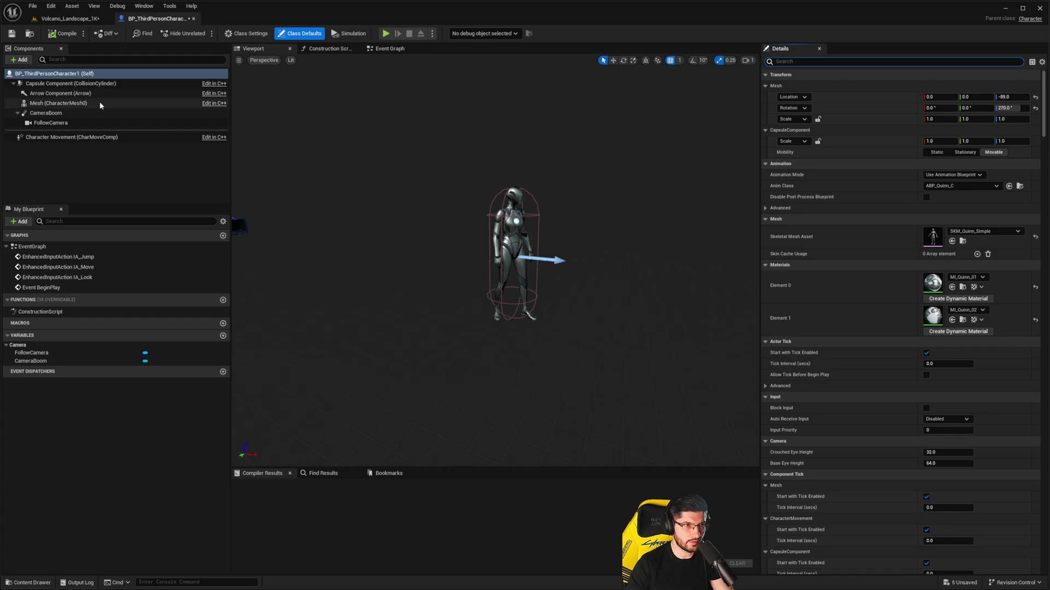
# Set the CameraBoom's camera collision Probe Size to 50 and compile the blueprint.
pyautogui.click(55, 113)
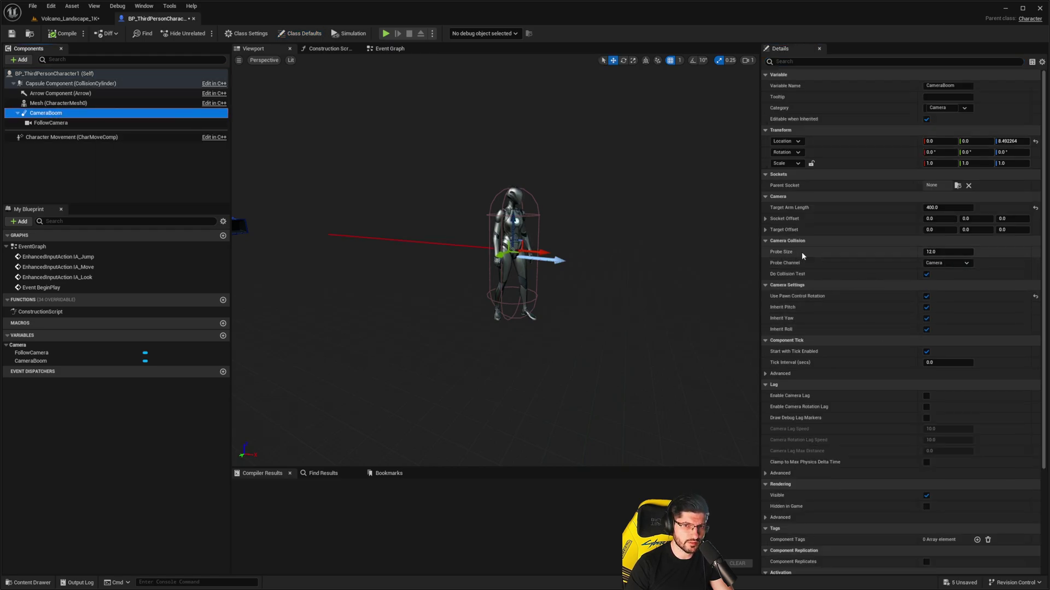
pyautogui.click(931, 253)
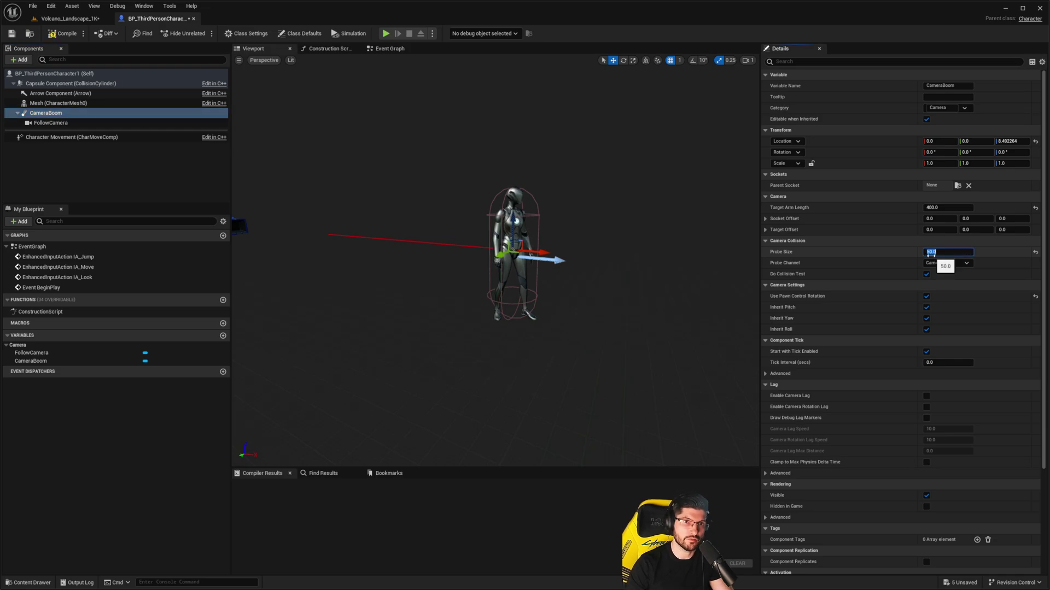
pyautogui.click(69, 35)
# Play-test the Volcano_Landscape_1K level from a view over the lava valley to check the camera, and stop the session.
pyautogui.click(62, 20)
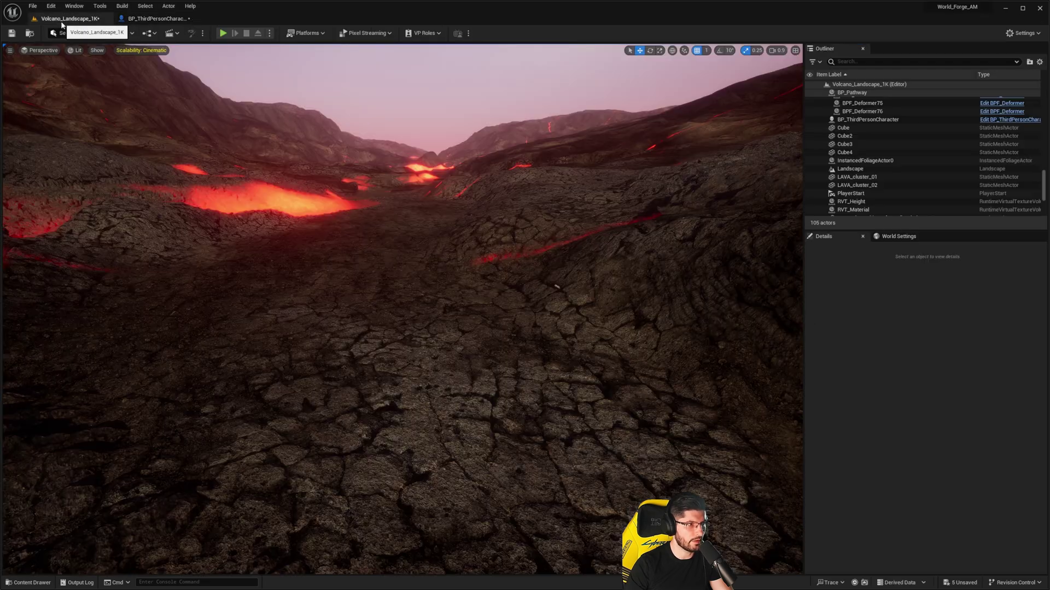
pyautogui.moveTo(461, 323); pyautogui.dragTo(223, 83, button='right')
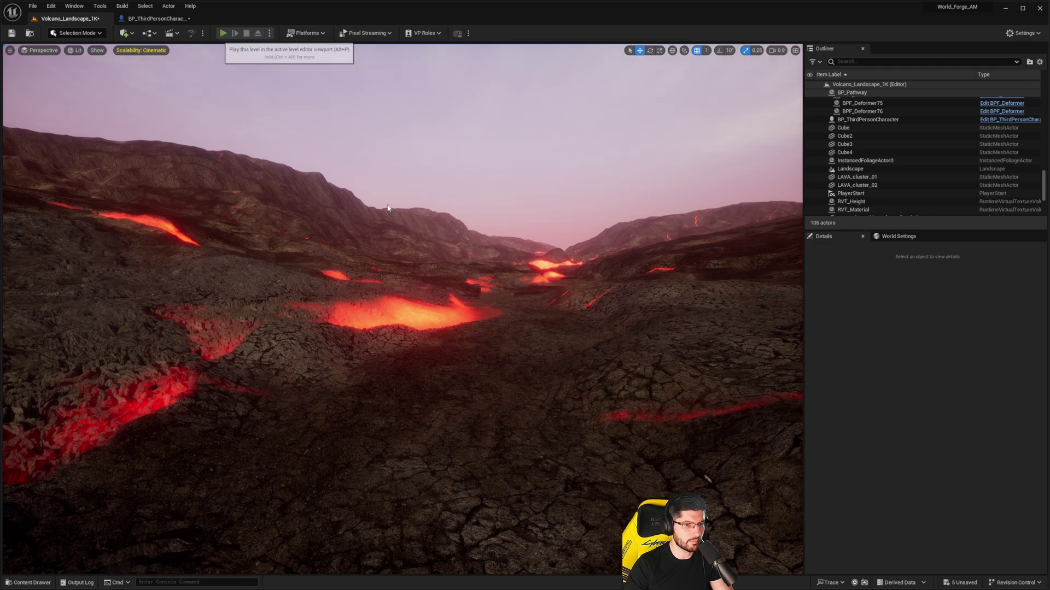
pyautogui.click(223, 33)
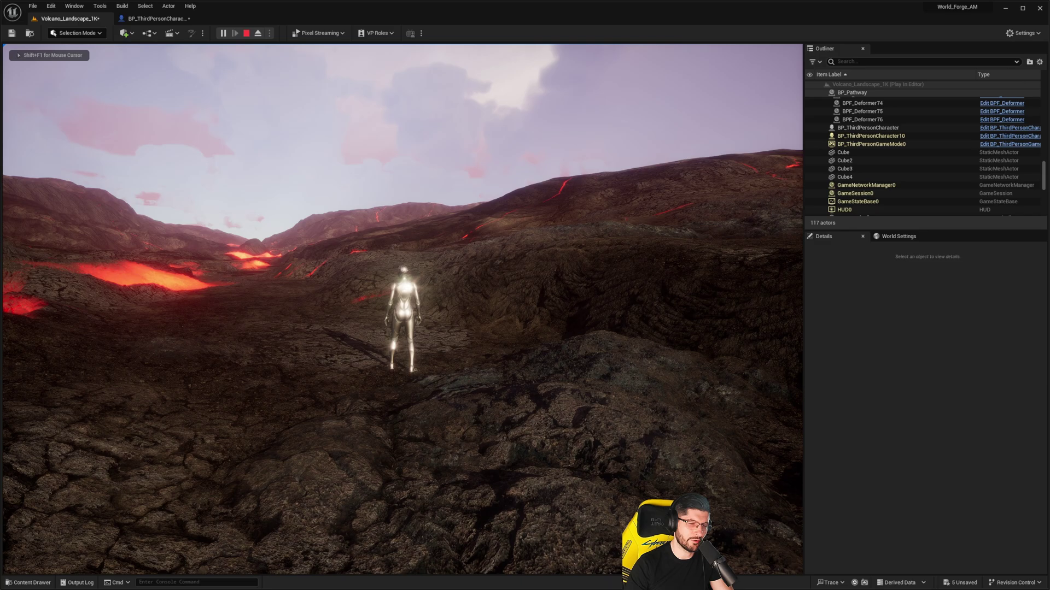
pyautogui.press('a')
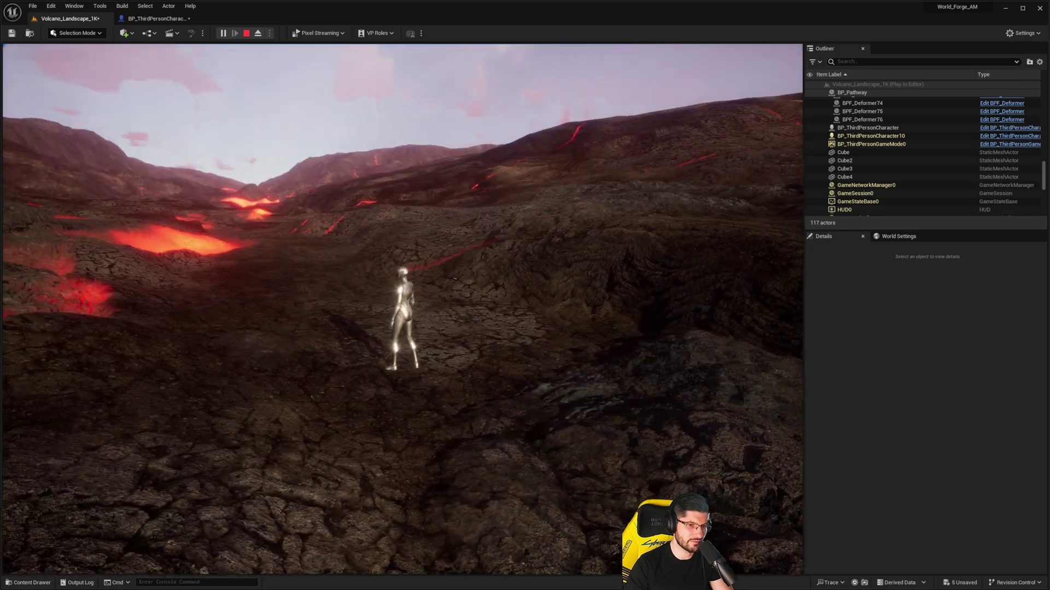
pyautogui.press('Escape')
# Reset the FollowCamera's location to its default of 0, 0, 0 in BP_ThirdPersonCharacter, and select the CameraBoom to check the alignment.
pyautogui.click(158, 19)
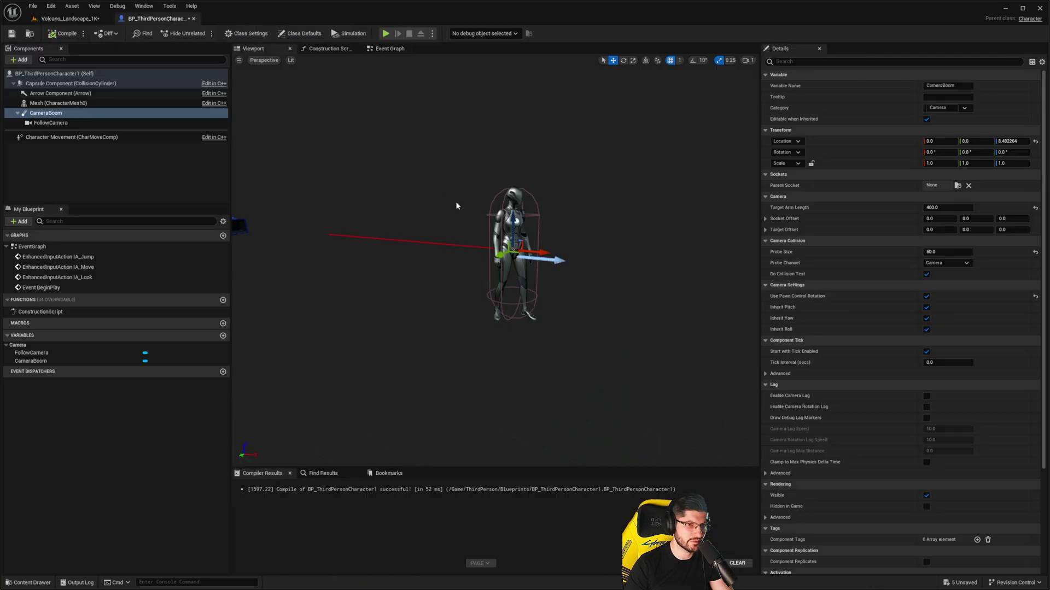
pyautogui.moveTo(352, 197); pyautogui.dragTo(614, 273, button='right')
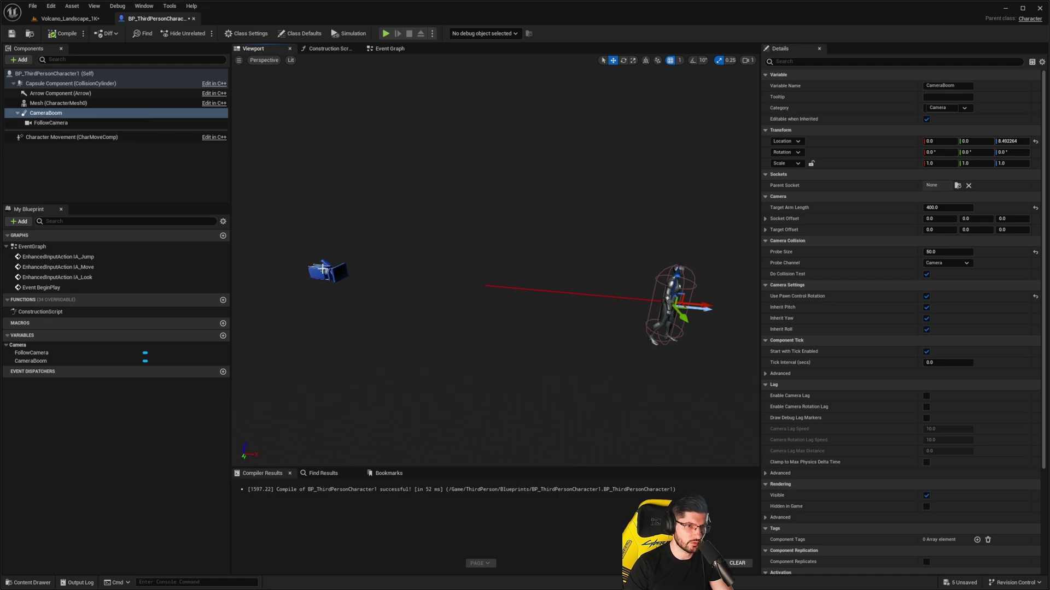
pyautogui.click(323, 268)
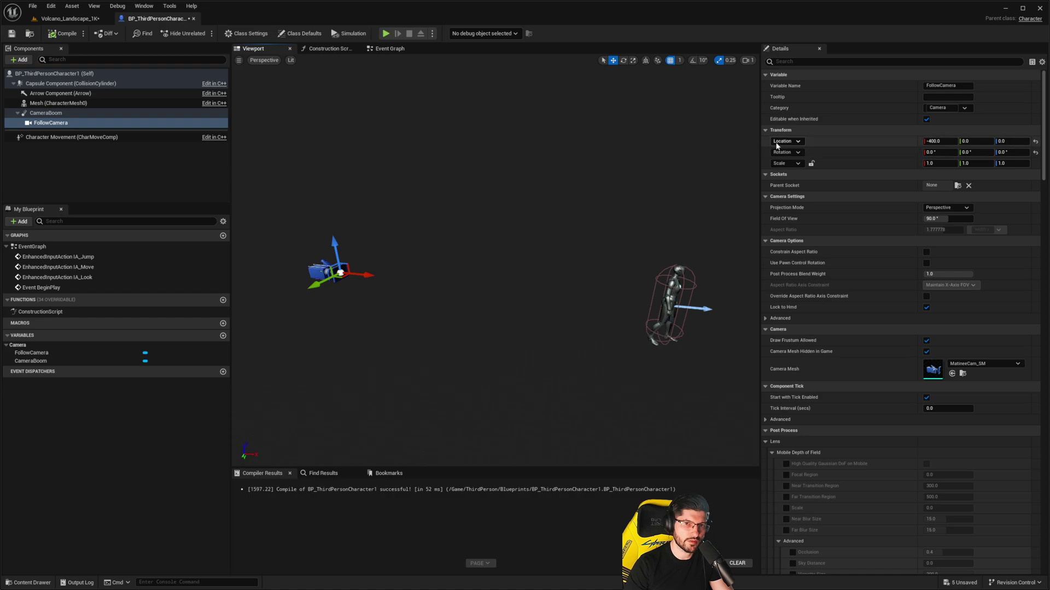
pyautogui.click(1035, 143)
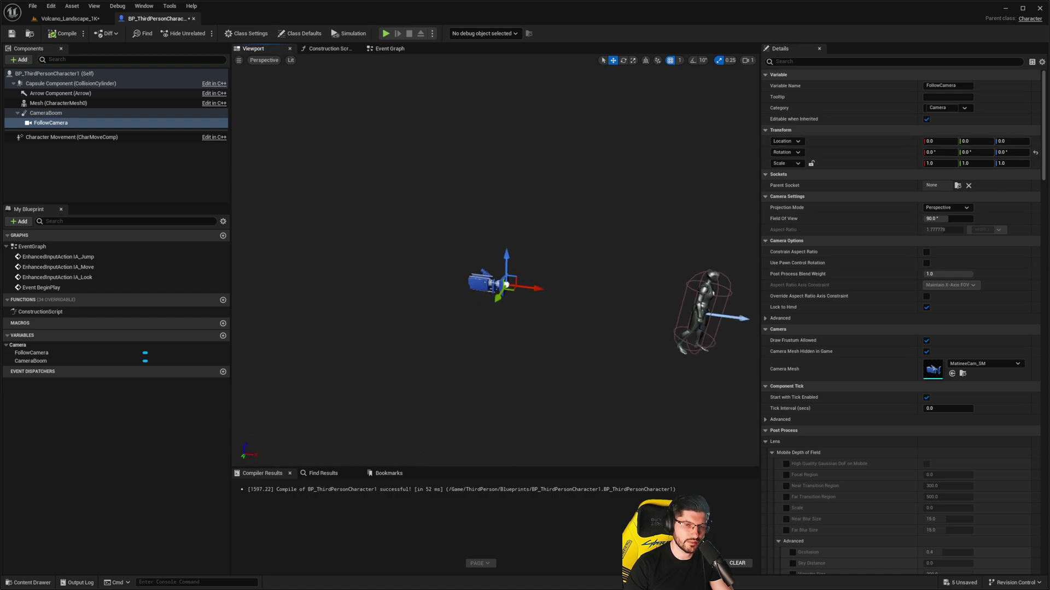
pyautogui.click(46, 113)
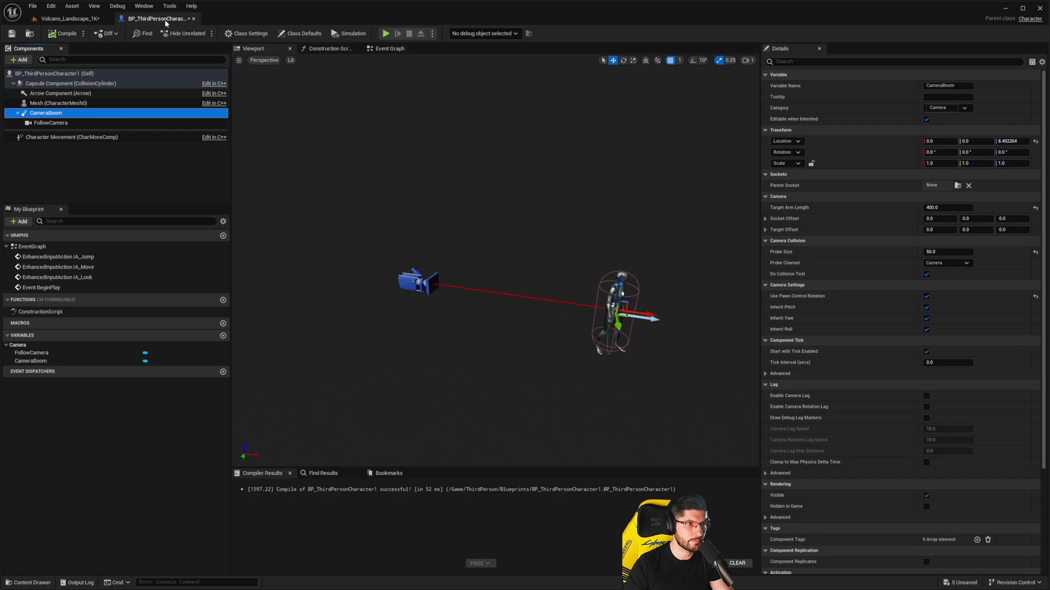
# Play the Volcano_Landscape_1K level and run and jump the character across lava channels and rocky slopes to test the camera's terrain collision.
pyautogui.click(69, 18)
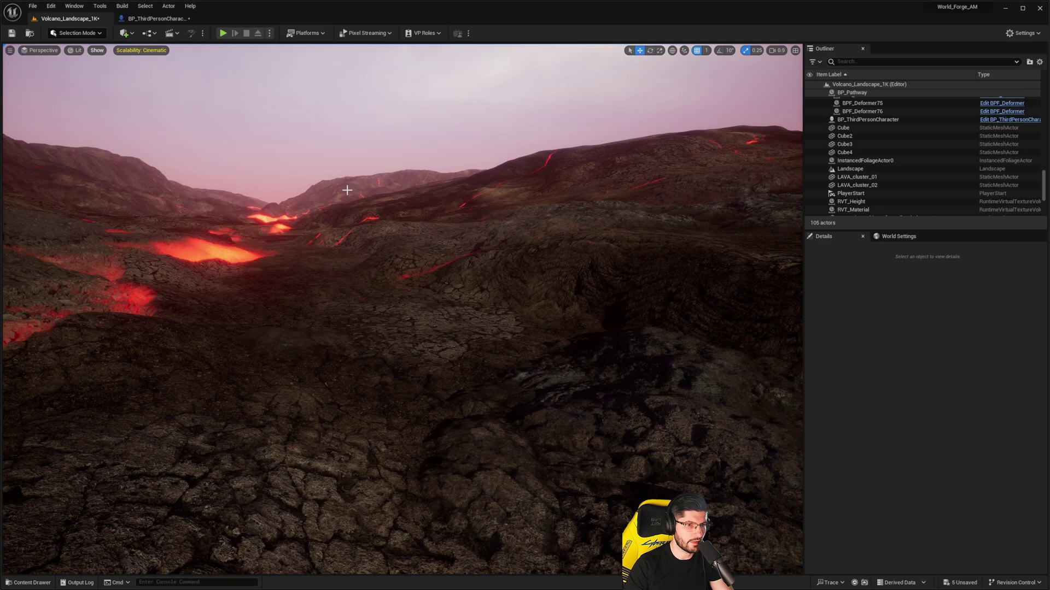
pyautogui.moveTo(347, 190); pyautogui.dragTo(355, 197, button='right')
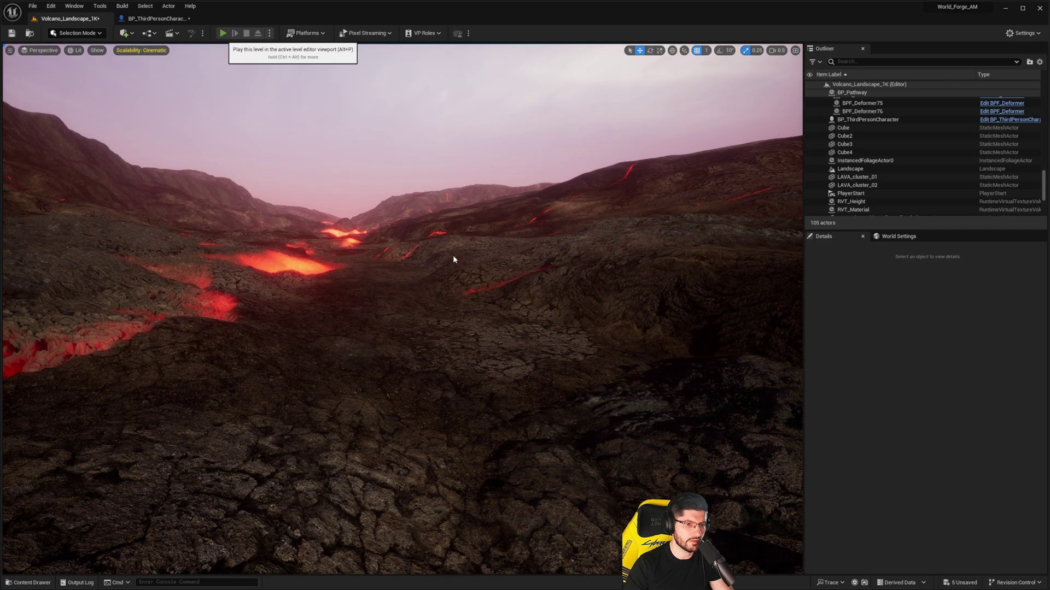
pyautogui.hotkey('alt', 'p')
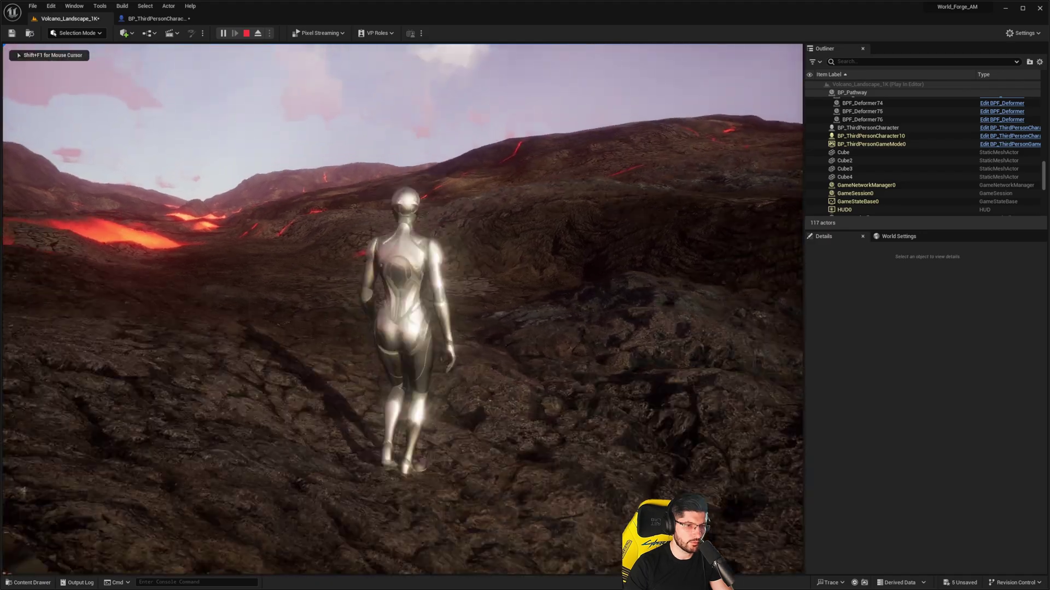
pyautogui.press('w')
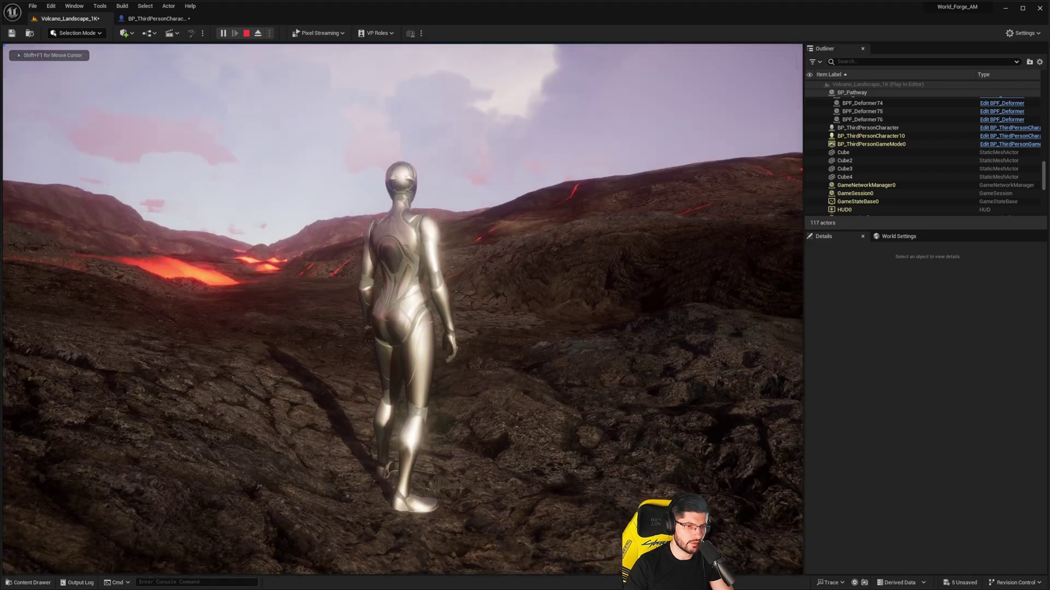
pyautogui.press('w')
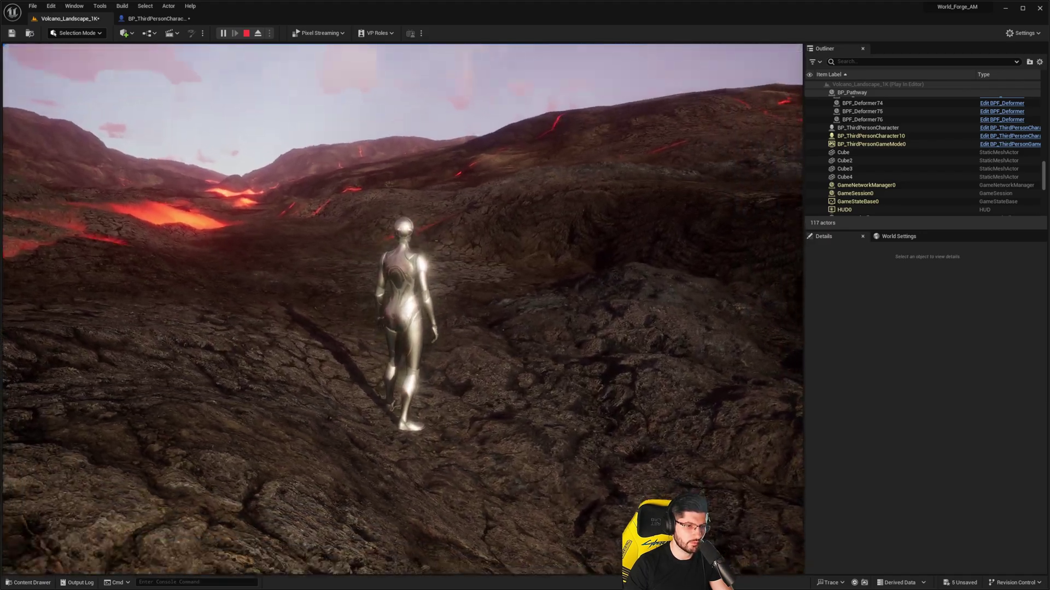
pyautogui.press('w')
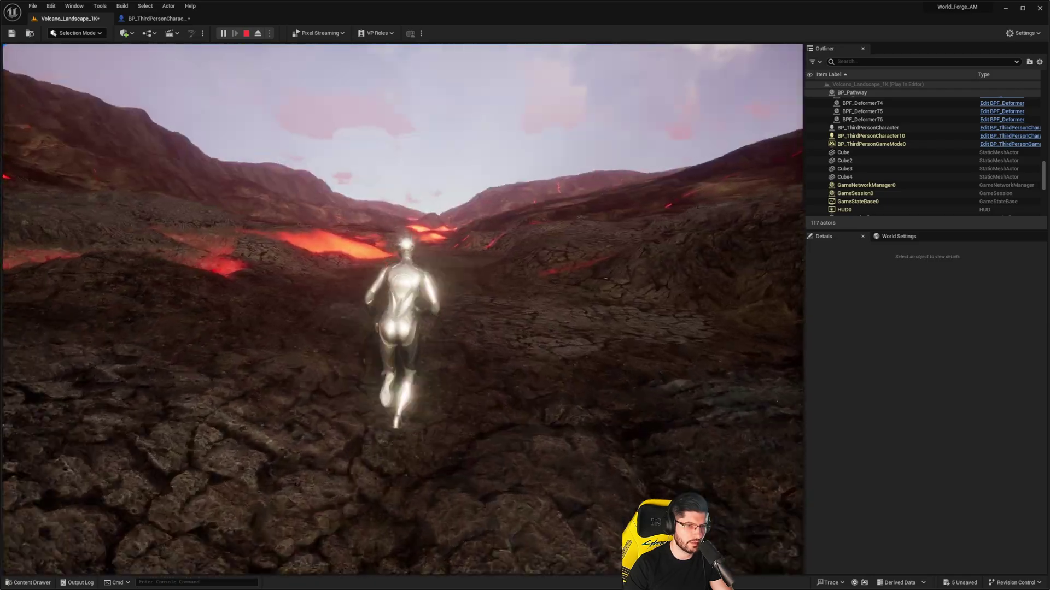
pyautogui.press('w')
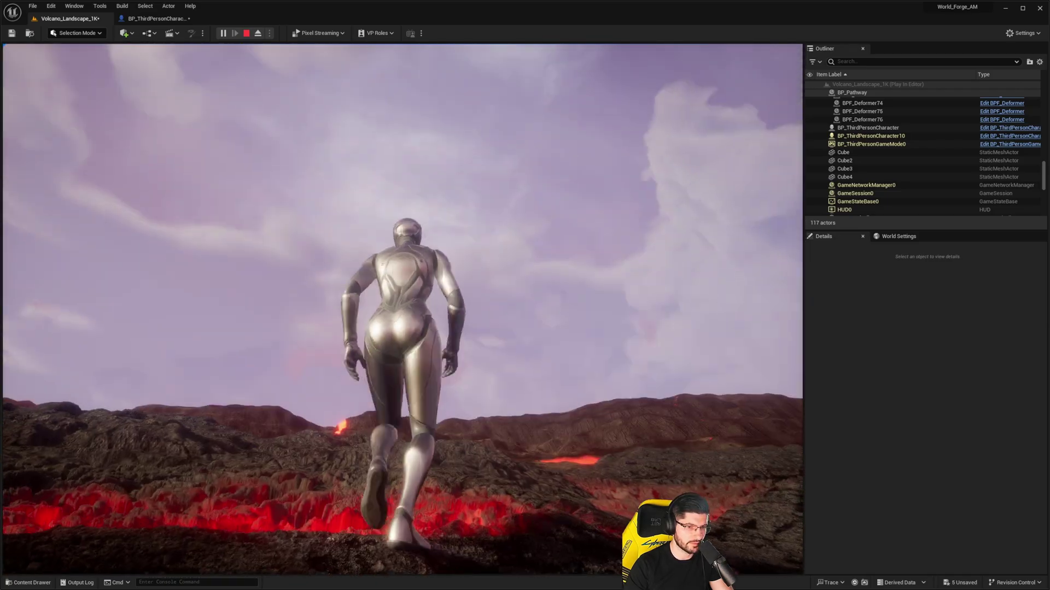
pyautogui.press('w')
pyautogui.press('space')
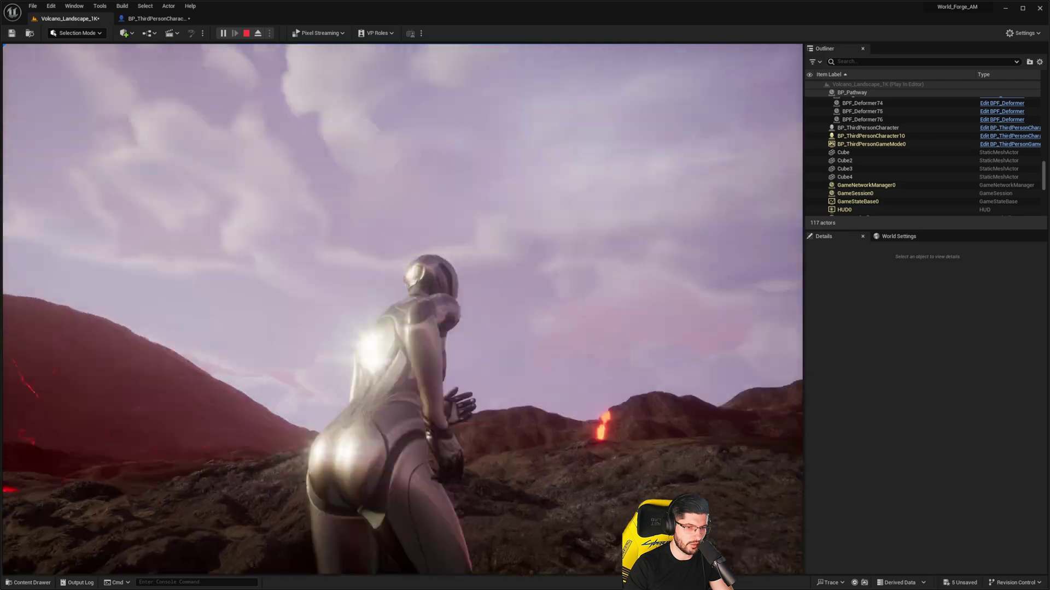
pyautogui.press('w')
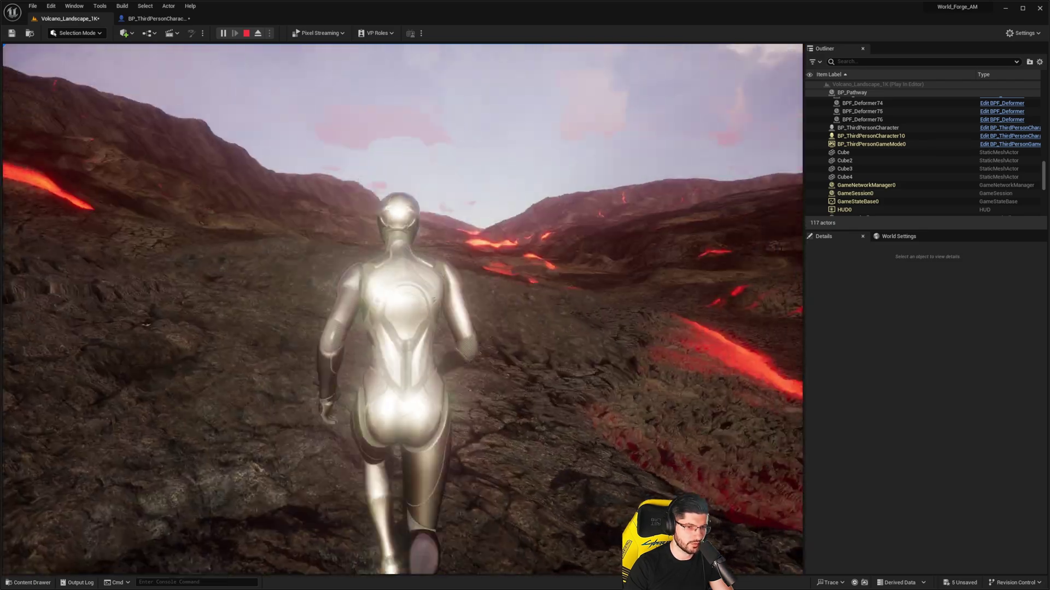
pyautogui.press('w')
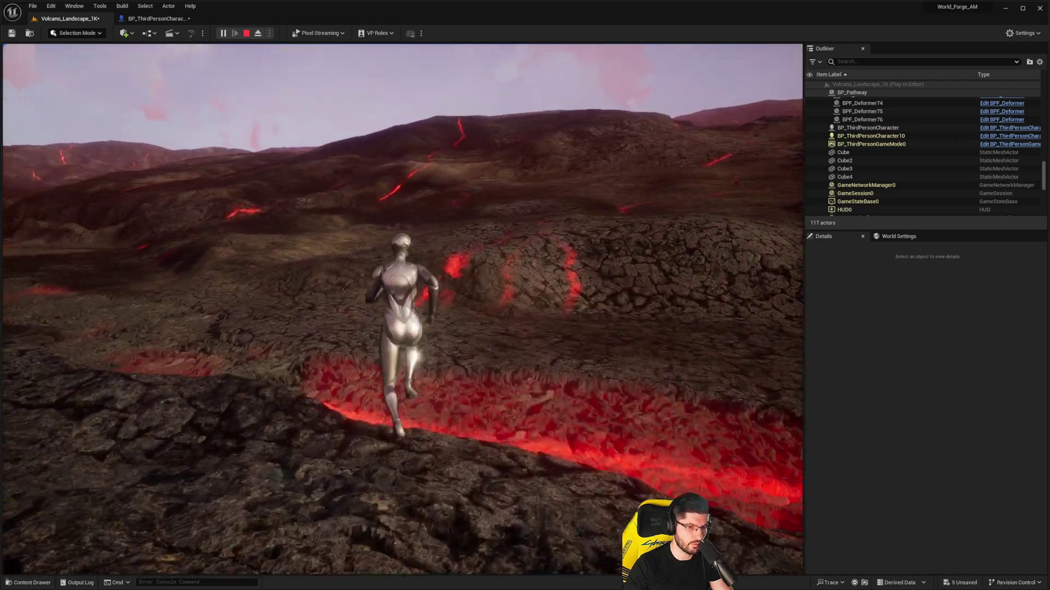
pyautogui.press('w')
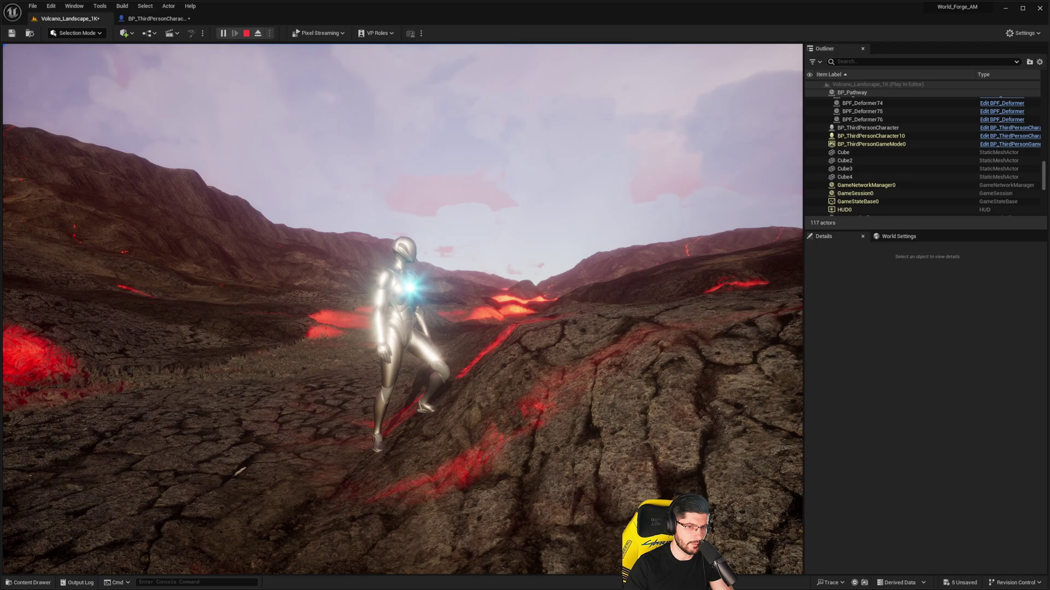
pyautogui.press('w')
pyautogui.press('w')
pyautogui.press('space')
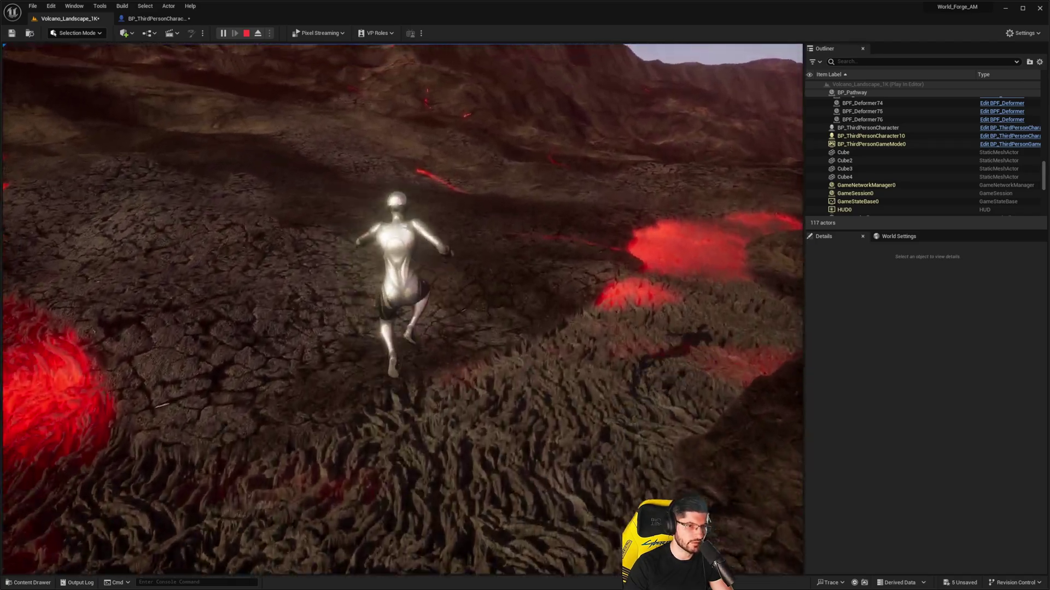
pyautogui.press('w')
pyautogui.press('a')
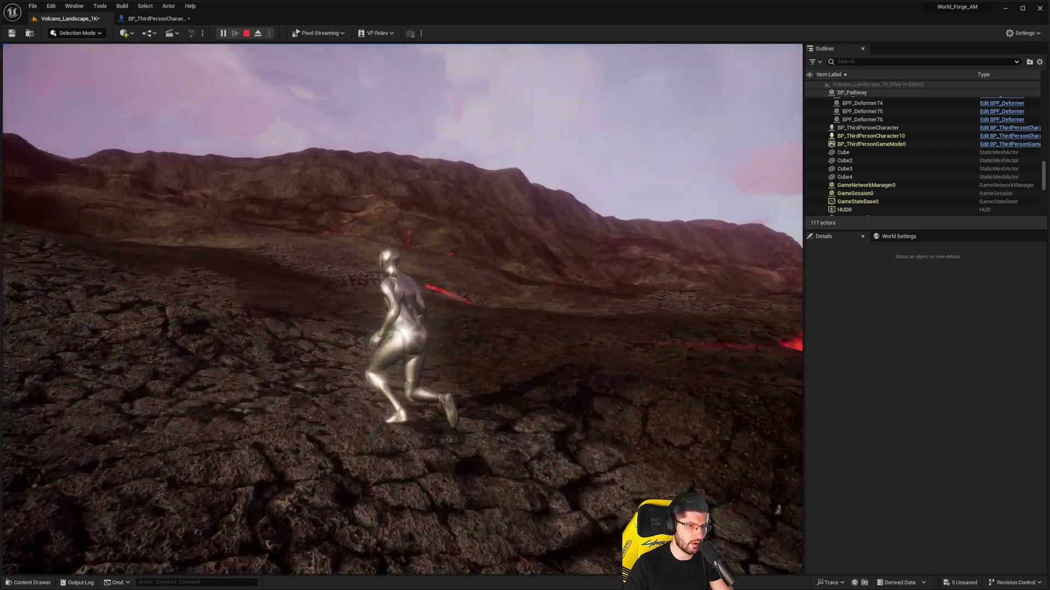
pyautogui.press('w')
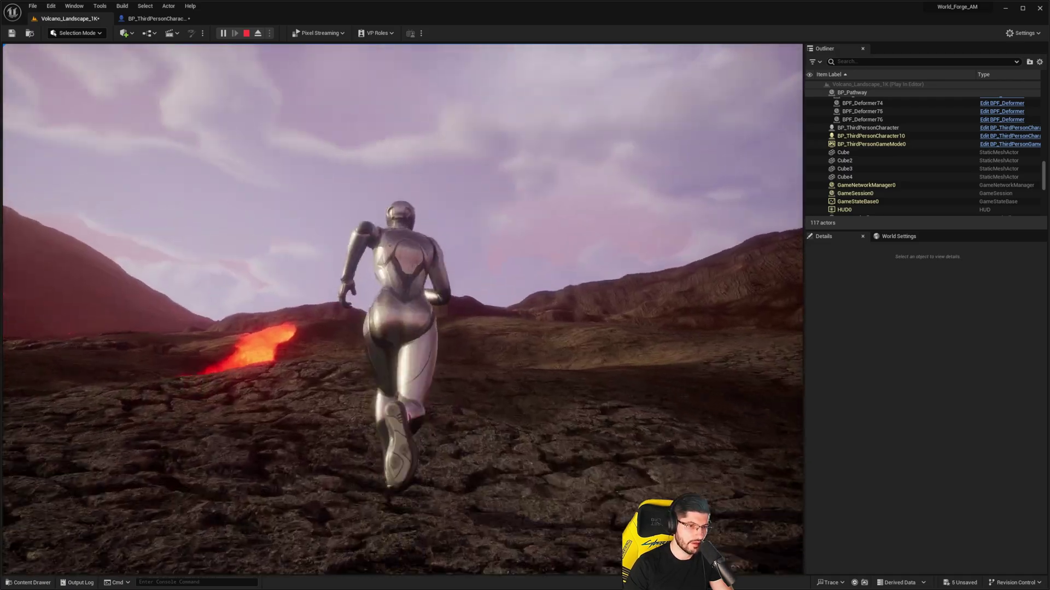
pyautogui.press('w')
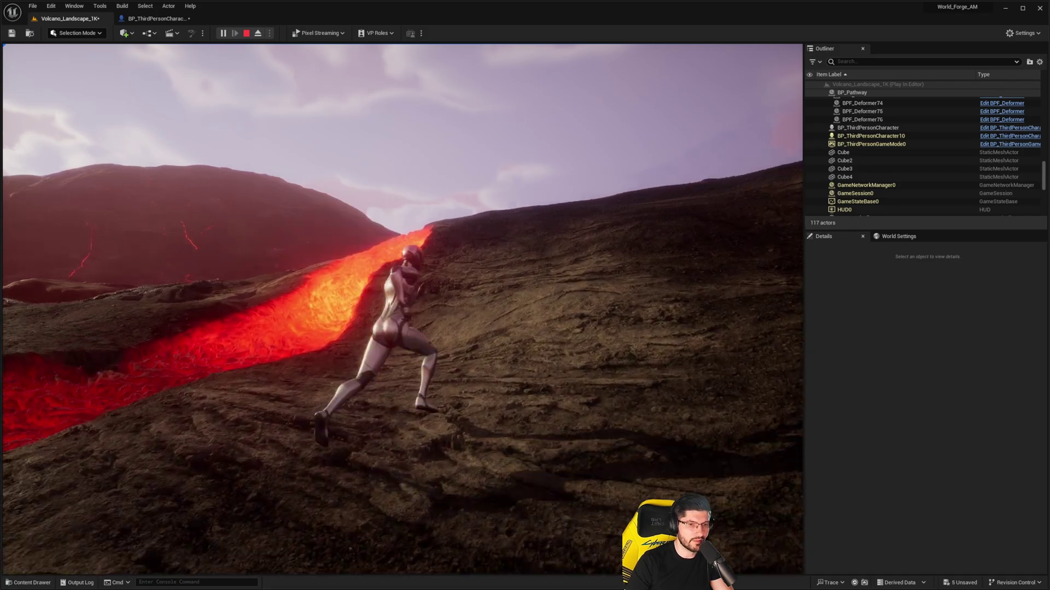
pyautogui.press('w')
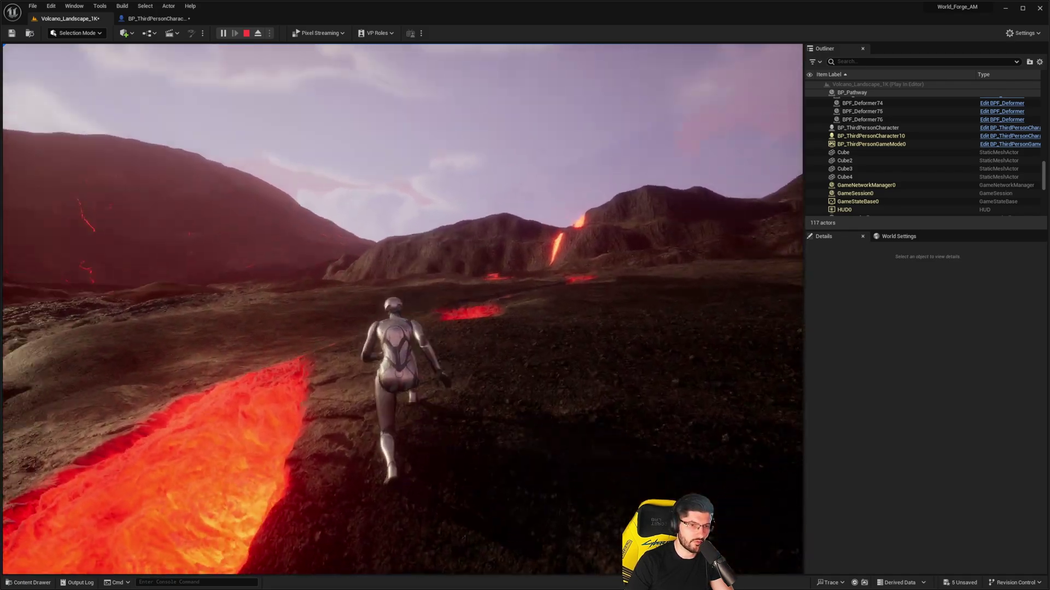
pyautogui.press('w')
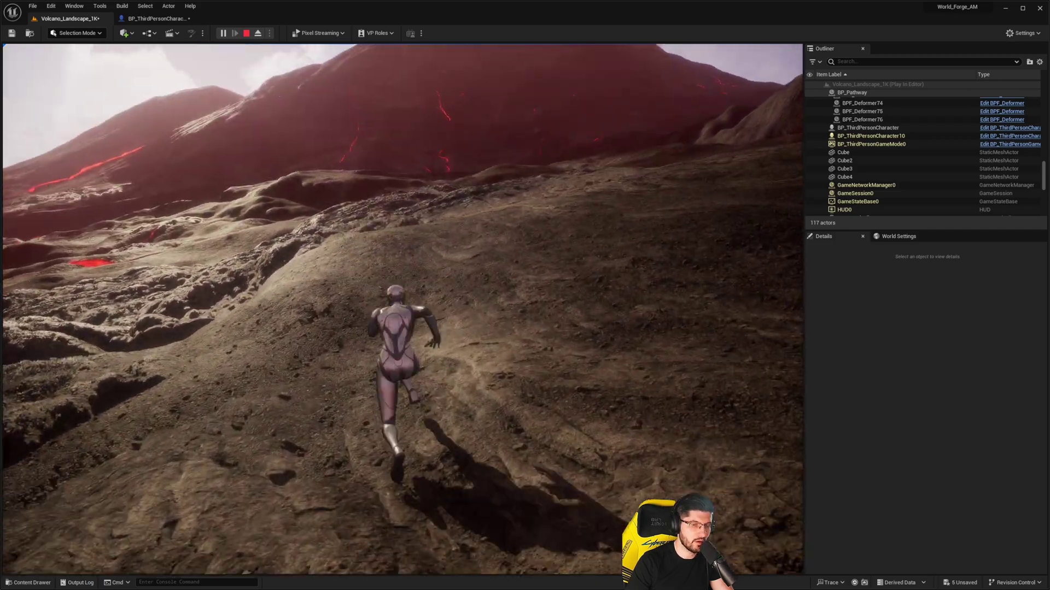
pyautogui.press('w')
pyautogui.press('w')
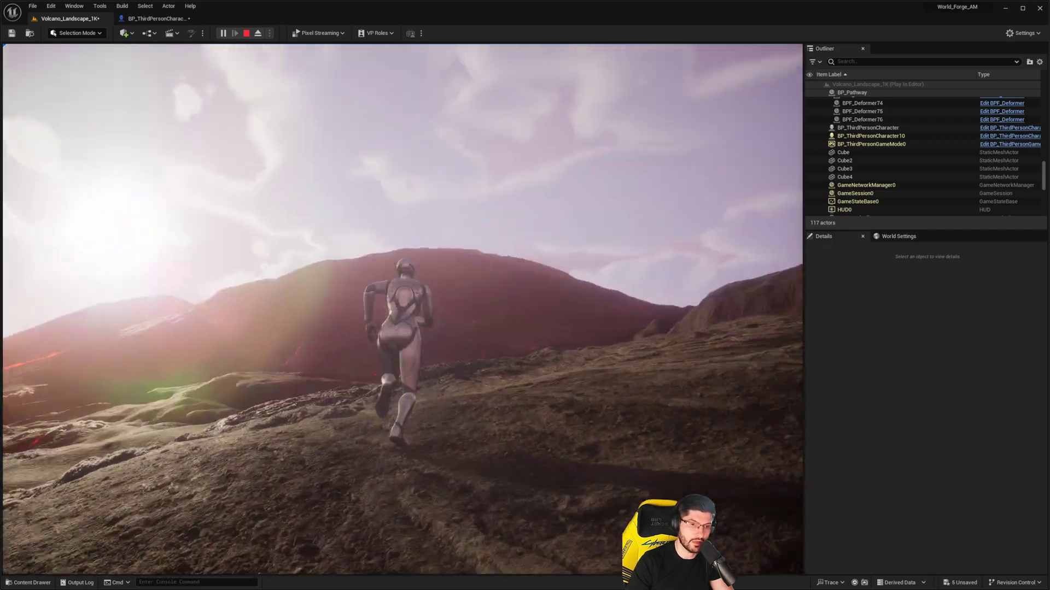
pyautogui.press('w')
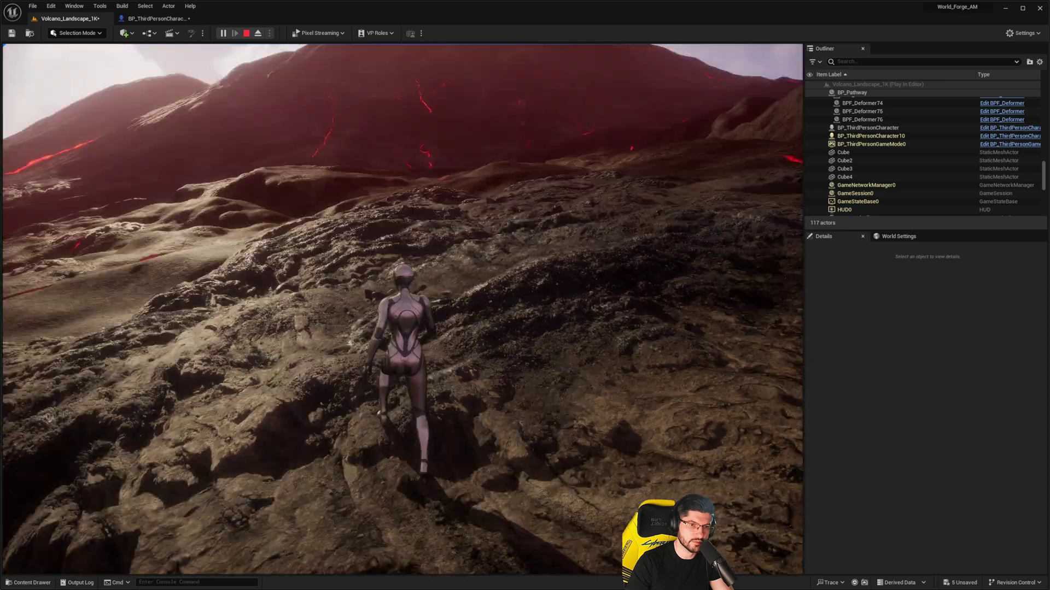
pyautogui.press('w')
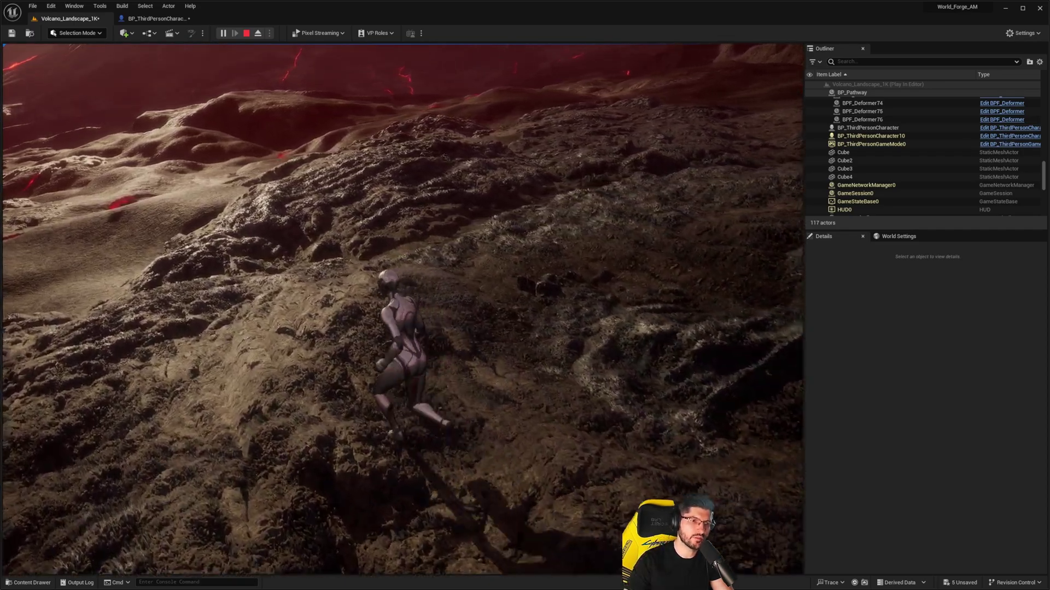
pyautogui.press('w')
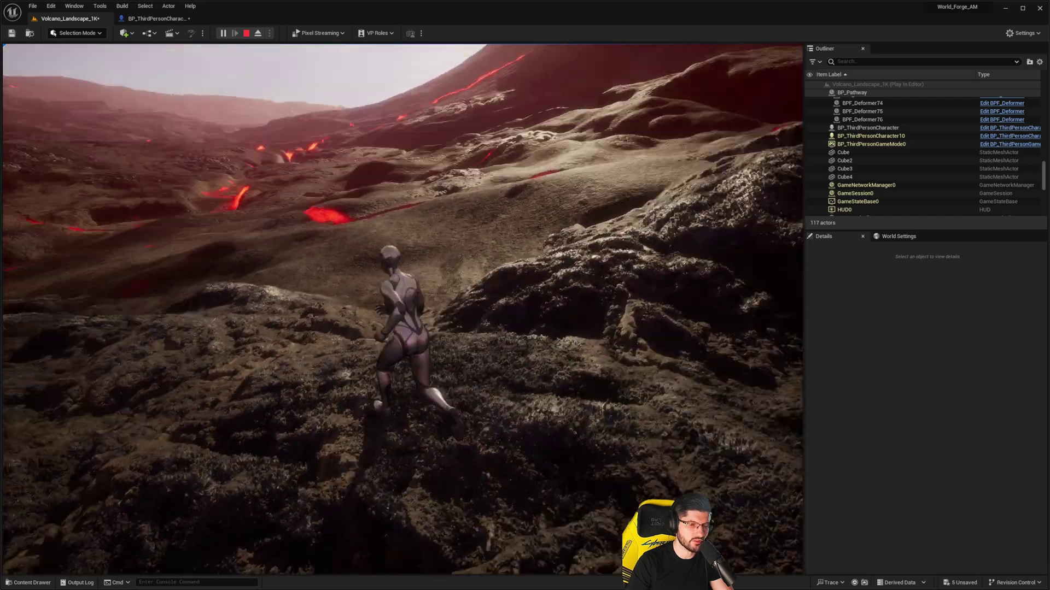
# Run the character over the rocky slopes and past the lava channels to check the camera against the terrain, and end the play session.
pyautogui.press('w')
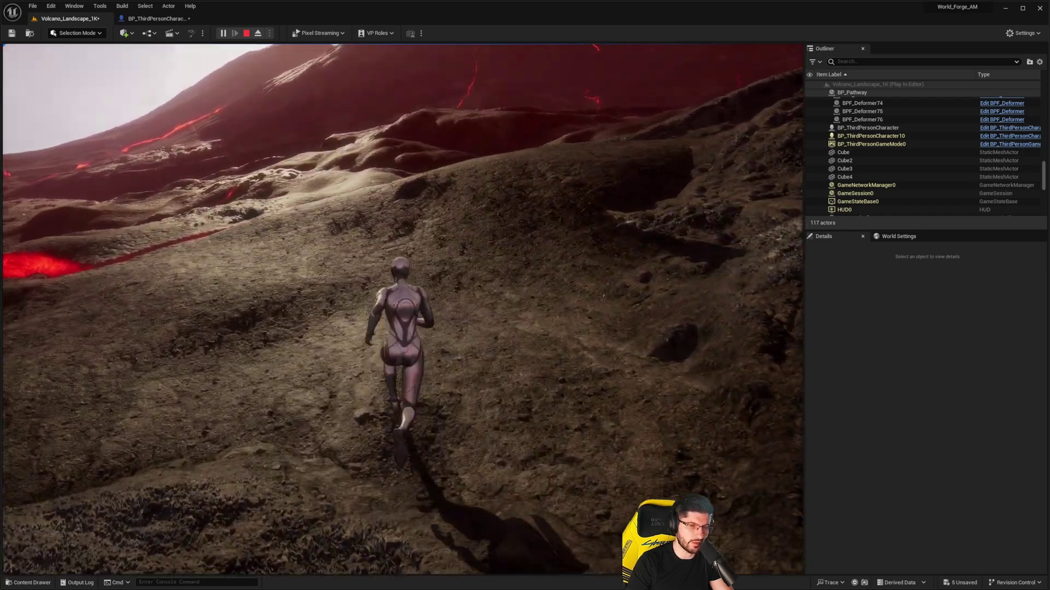
pyautogui.press('w')
pyautogui.press('w')
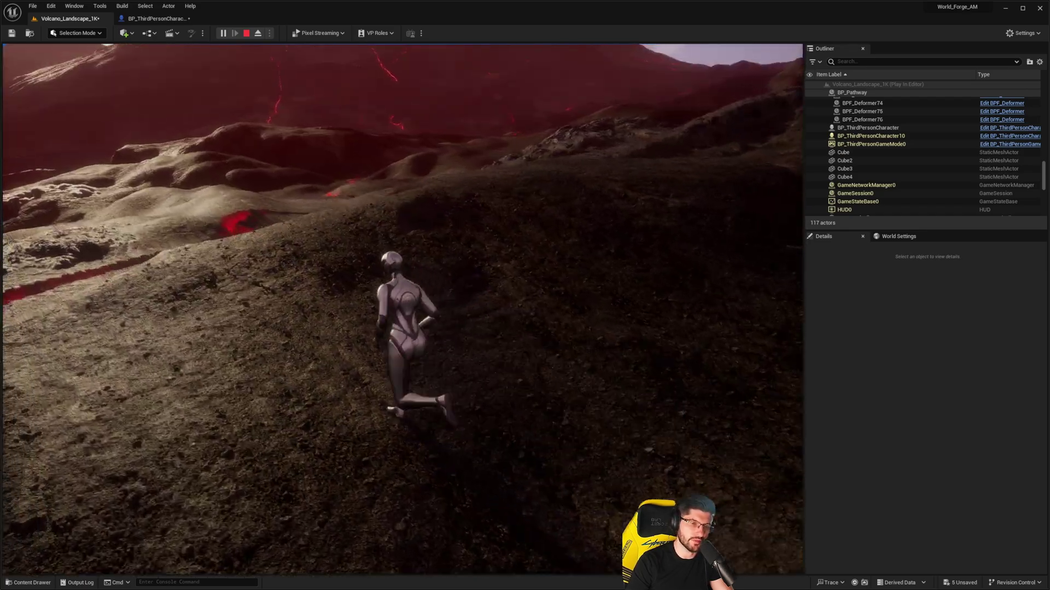
pyautogui.press('w')
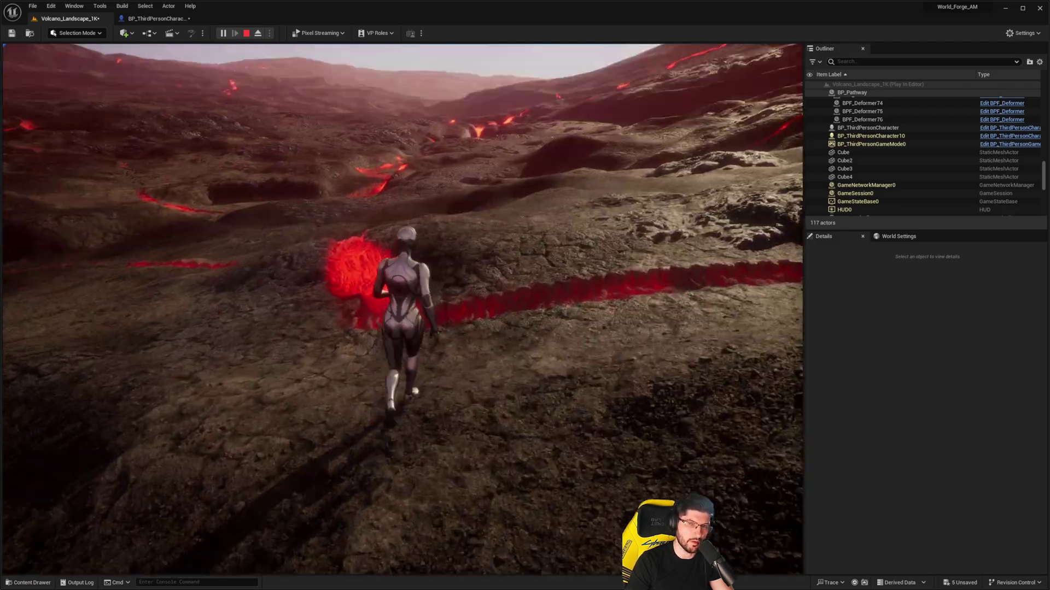
pyautogui.press('w')
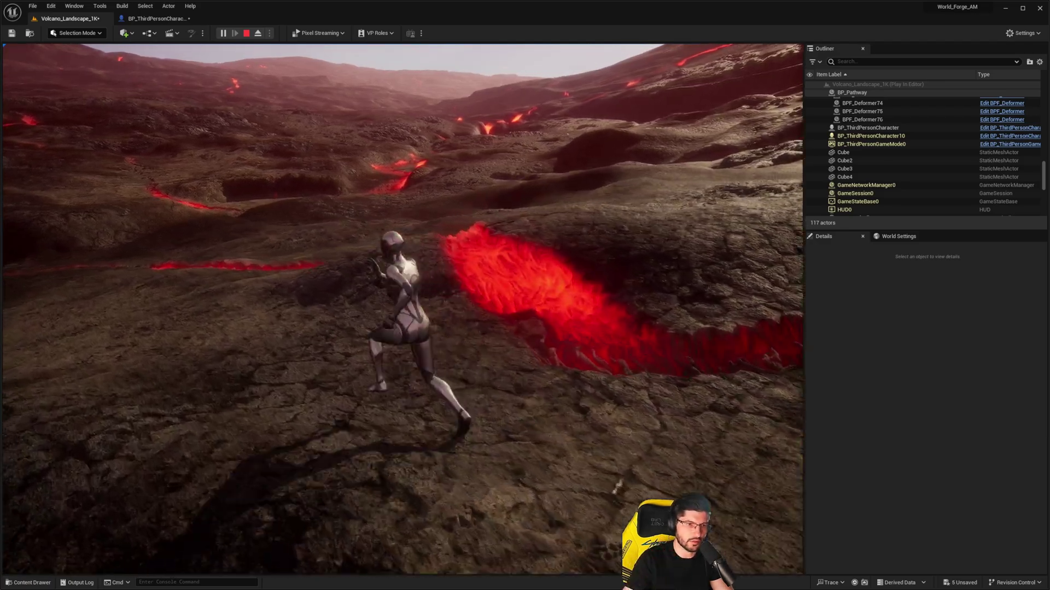
pyautogui.press('w')
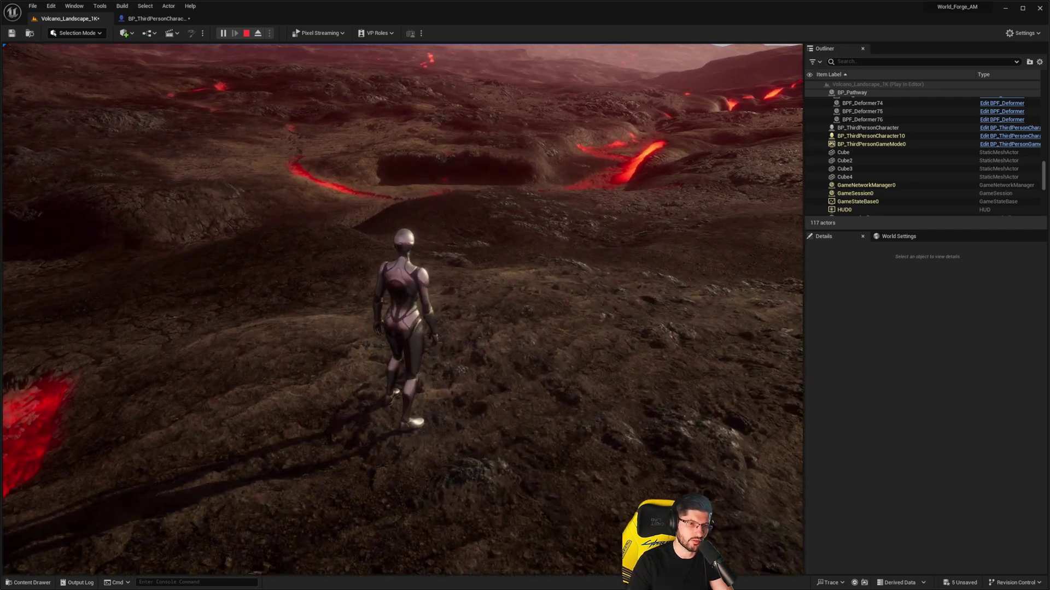
pyautogui.press('w')
pyautogui.press('w')
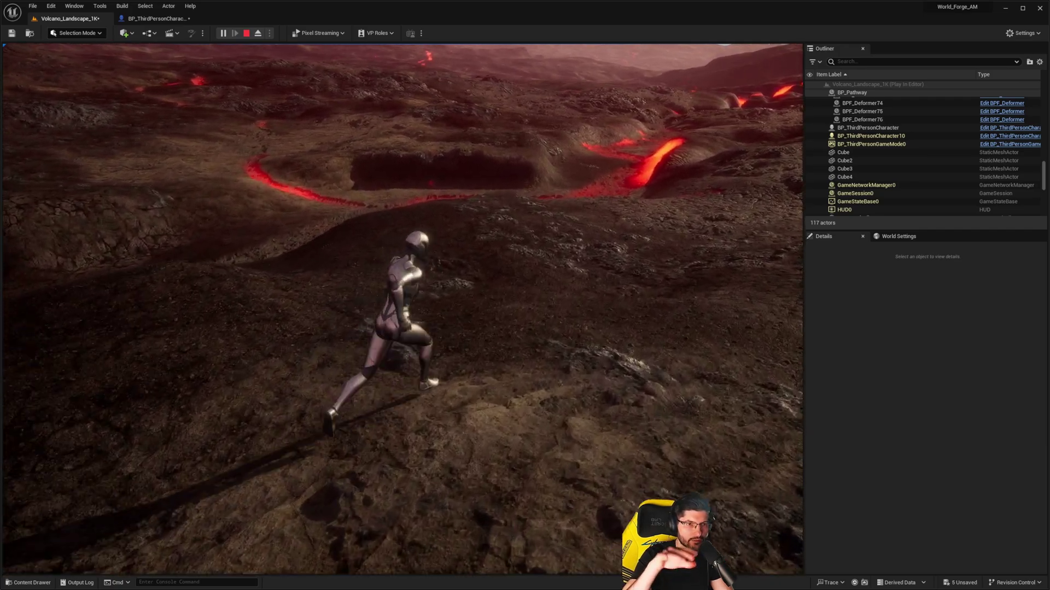
pyautogui.press('w')
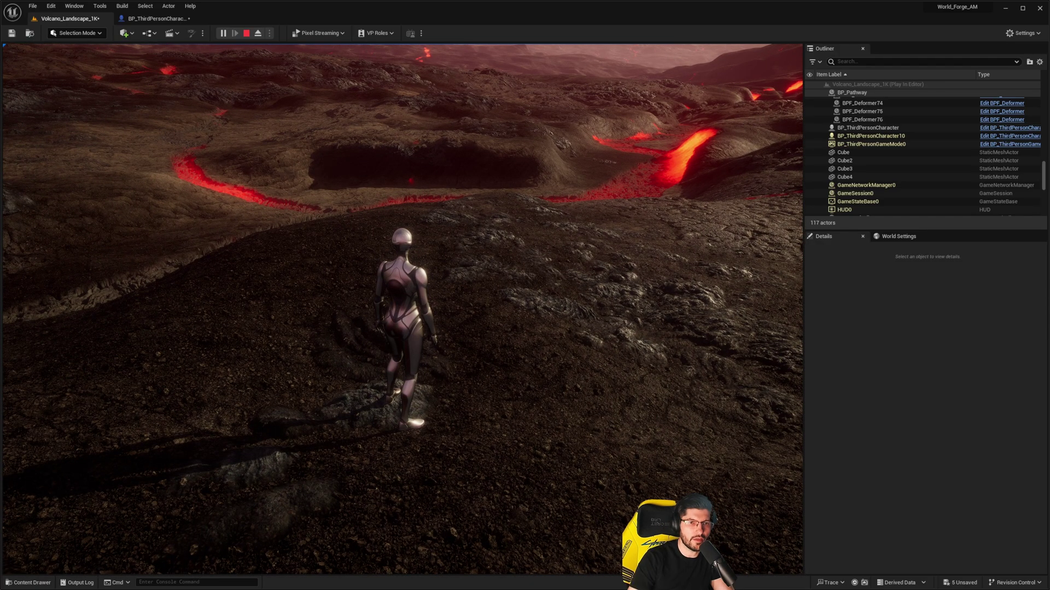
pyautogui.press('w')
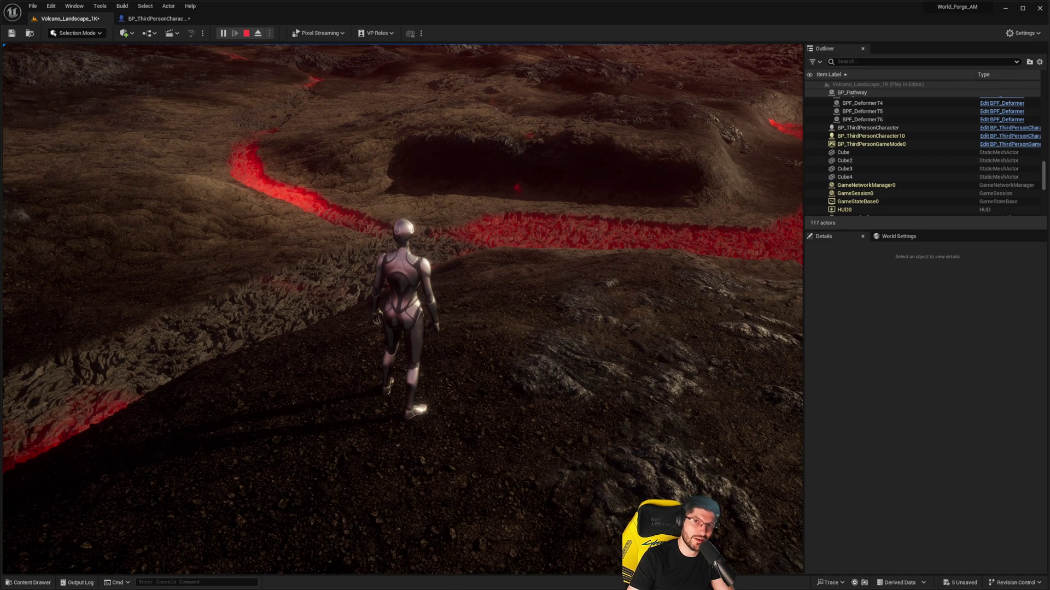
pyautogui.press('Escape')
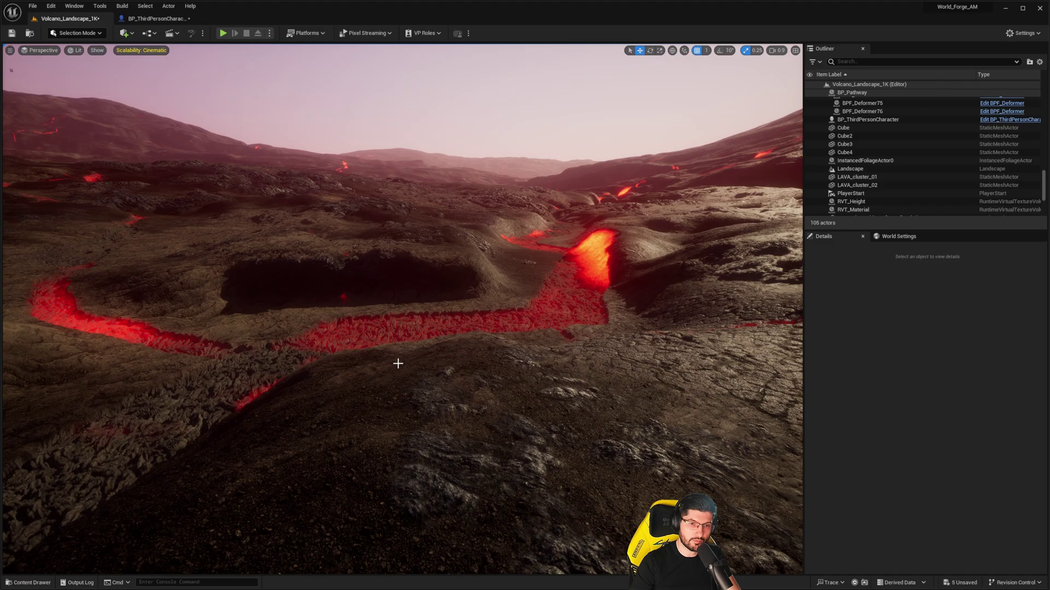
pyautogui.moveTo(302, 360); pyautogui.dragTo(224, 361, button='right')
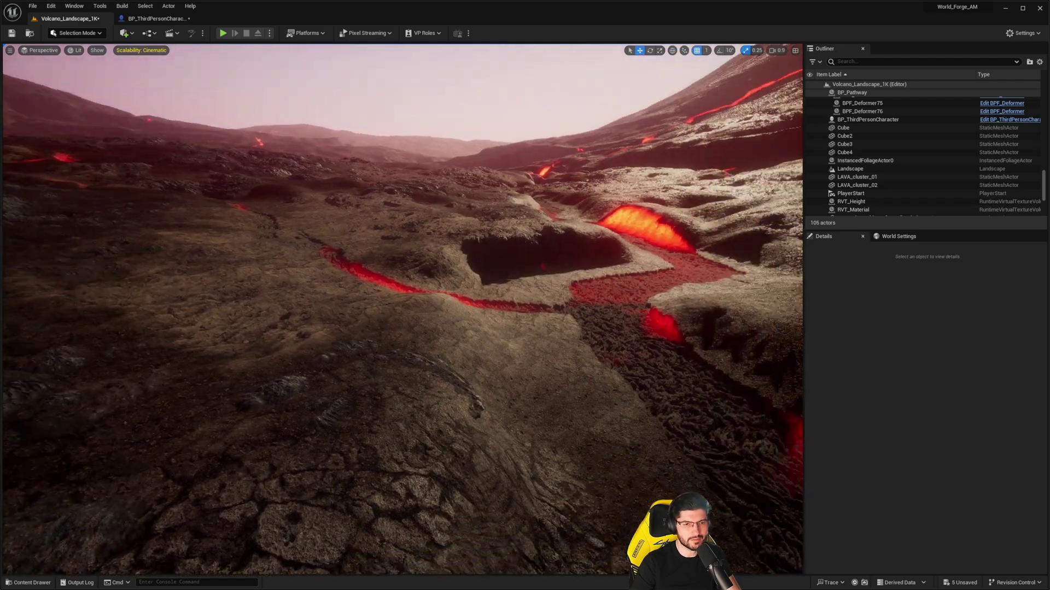
pyautogui.moveTo(481, 328); pyautogui.dragTo(487, 326, button='right')
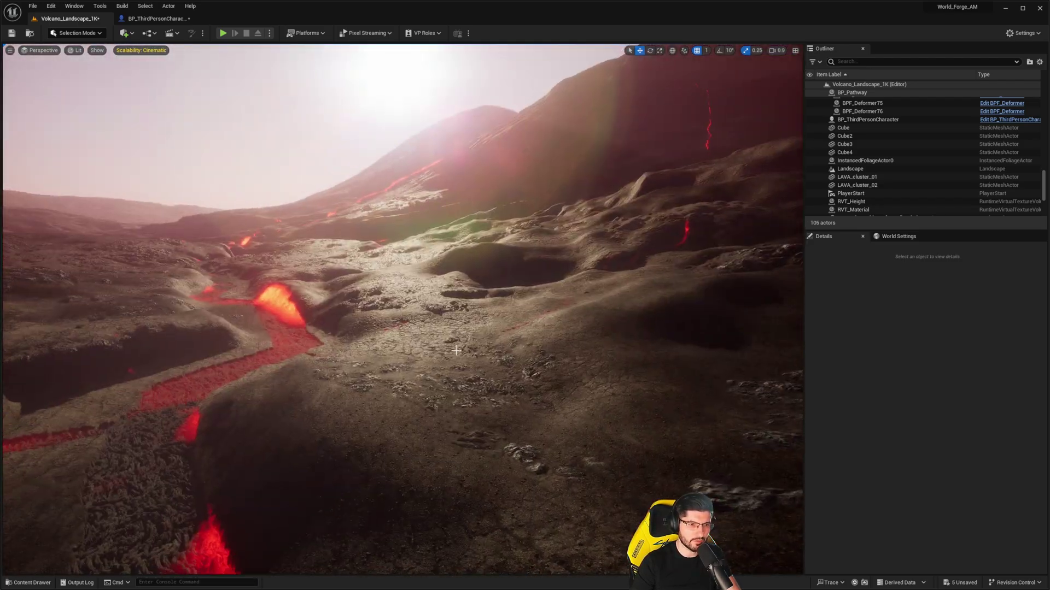
pyautogui.moveTo(454, 353); pyautogui.dragTo(262, 396, button='right')
pyautogui.moveTo(267, 330); pyautogui.dragTo(454, 306, button='right')
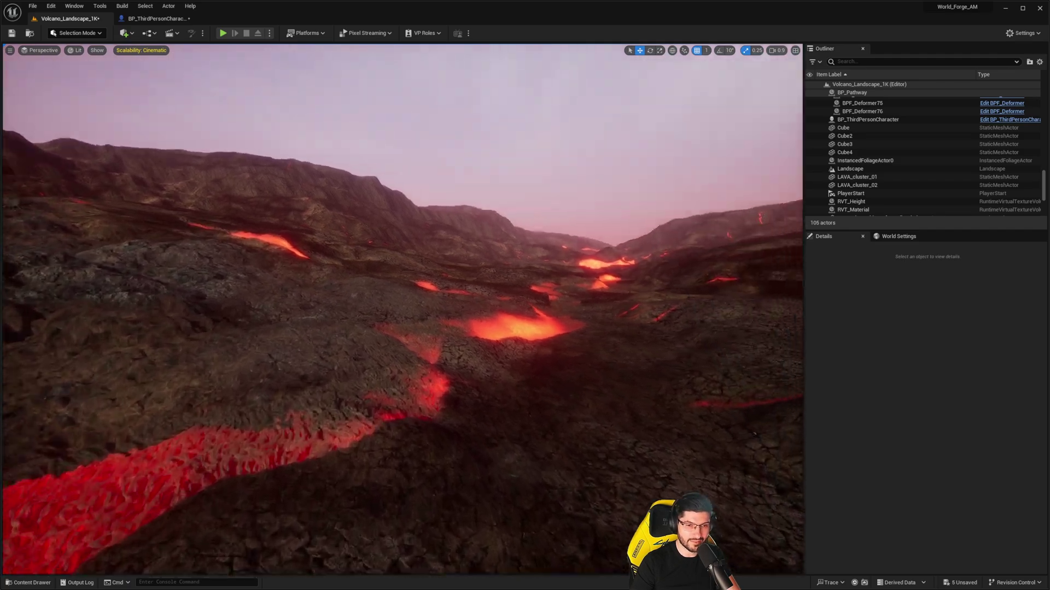
pyautogui.moveTo(402, 309); pyautogui.dragTo(481, 291, button='right')
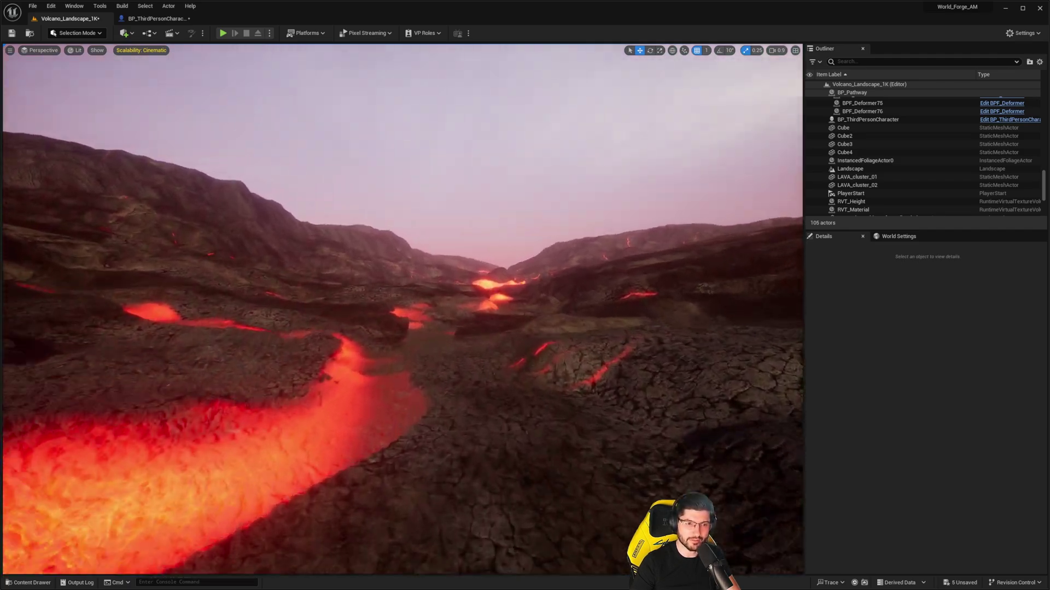
pyautogui.moveTo(238, 404); pyautogui.dragTo(112, 349, button='right')
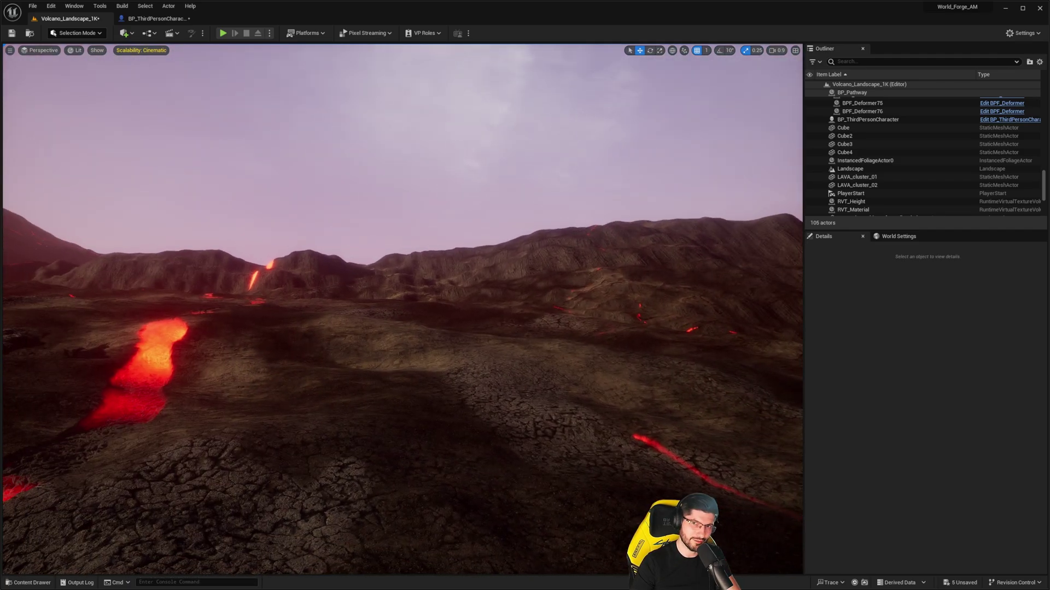